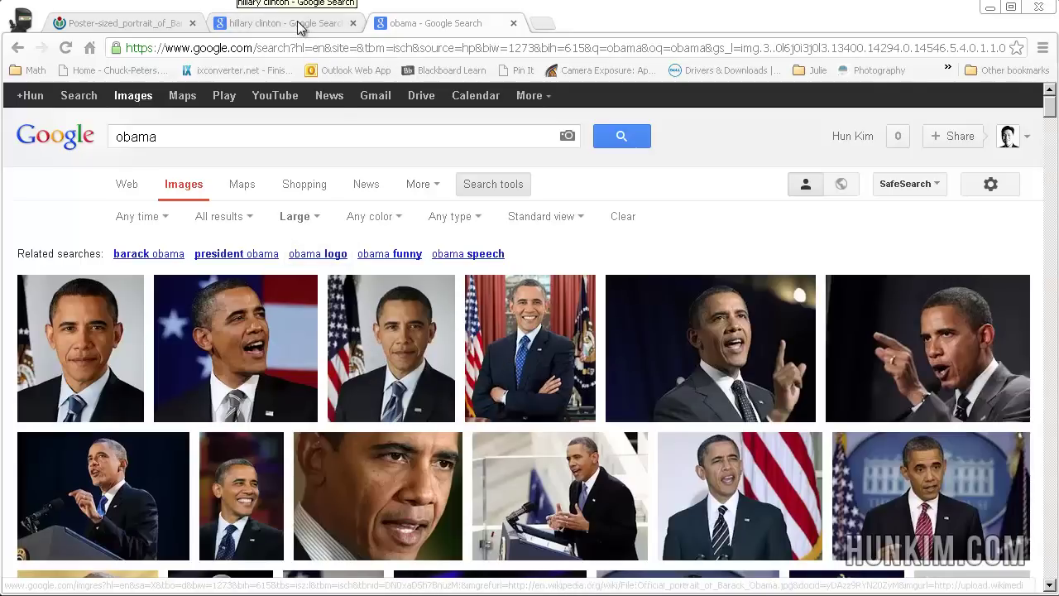
Open Hillary Clinton's official portrait at original size, then go back to the Obama portrait tab.
{"action": "left_click", "coordinate": [163, 28]}
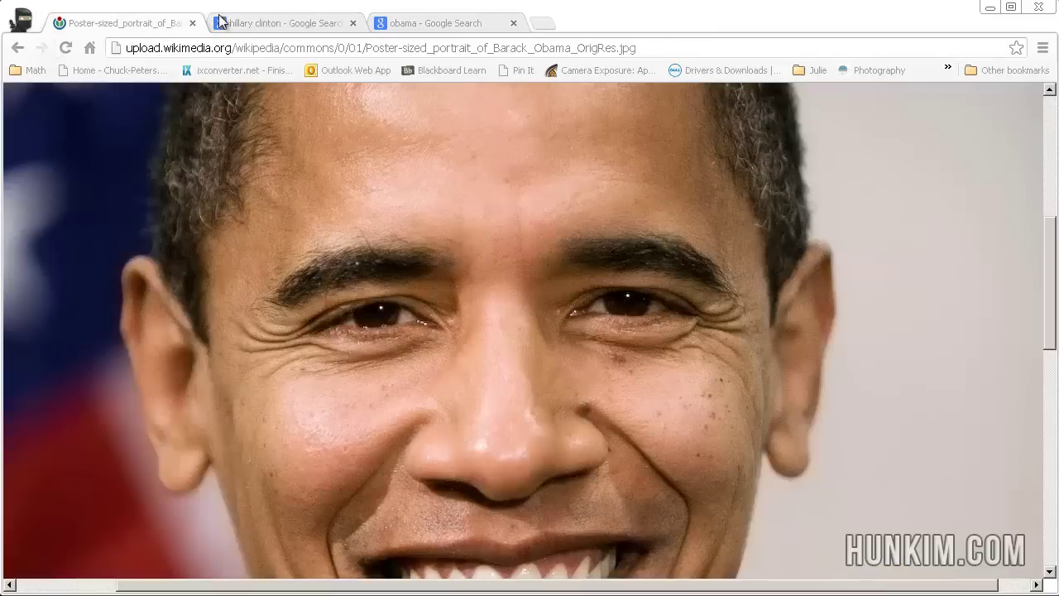
{"action": "left_click", "coordinate": [242, 22]}
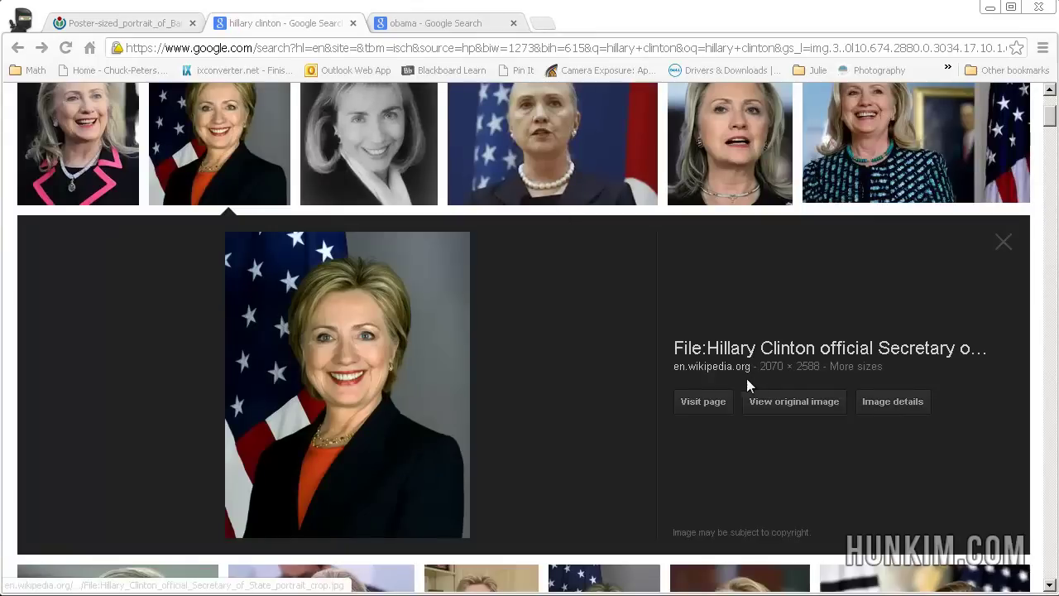
{"action": "left_click", "coordinate": [789, 406]}
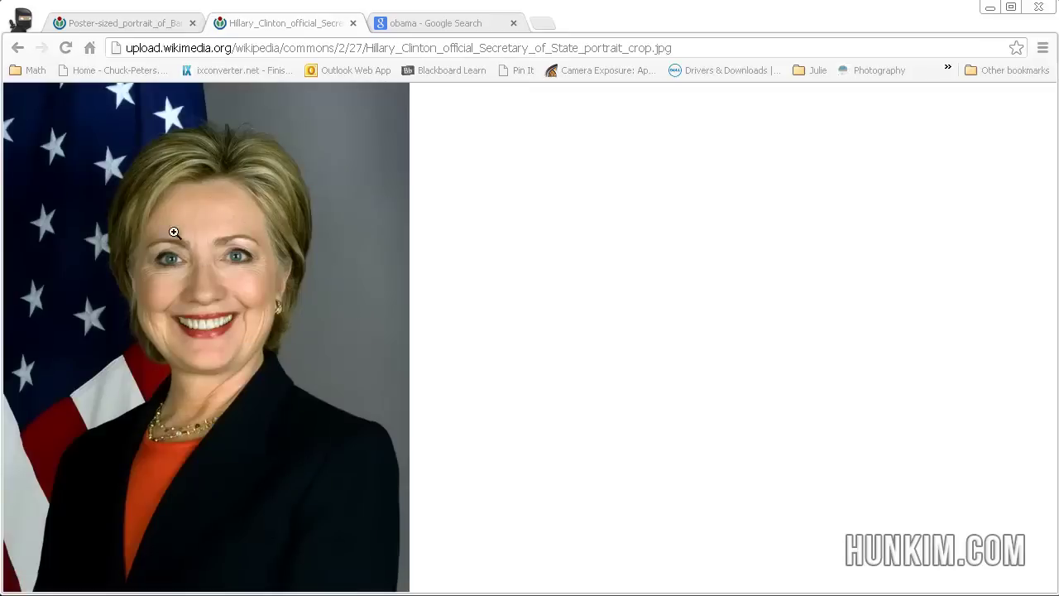
{"action": "left_click", "coordinate": [135, 22]}
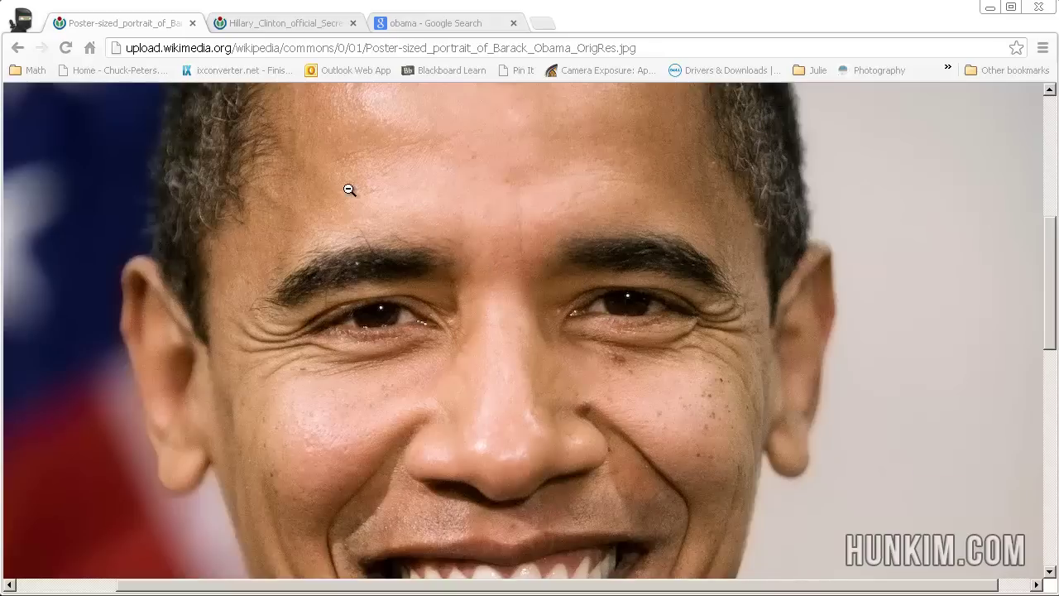
Copy the Obama image from Chrome and paste it into Untitled-3 as Layer 2.
{"action": "key", "text": "alt+Tab"}
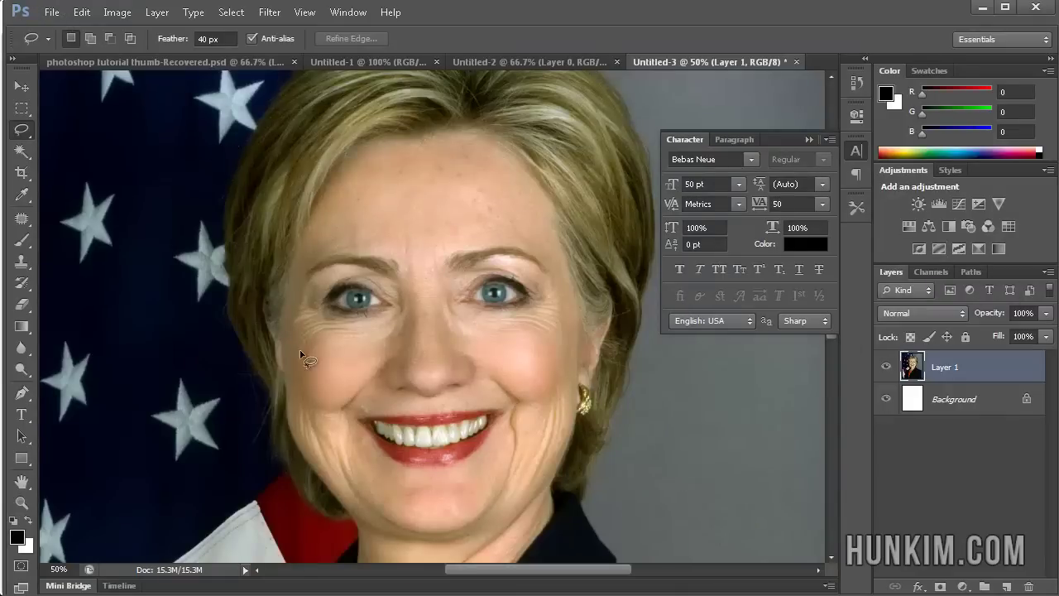
{"action": "key", "text": "alt+Tab"}
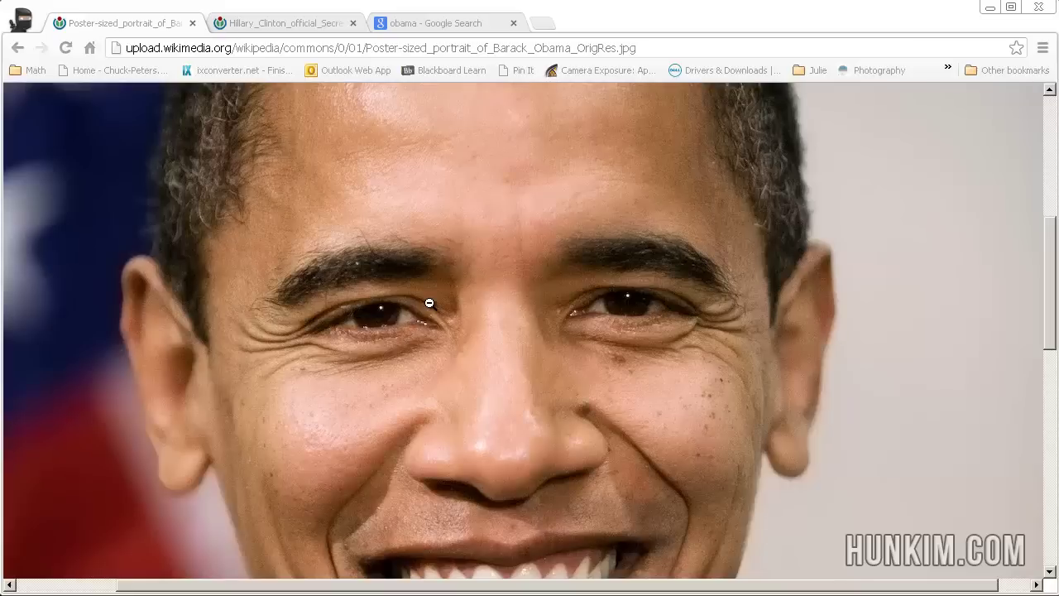
{"action": "right_click", "coordinate": [389, 182]}
{"action": "left_click", "coordinate": [419, 224]}
{"action": "key", "text": "alt+Tab"}
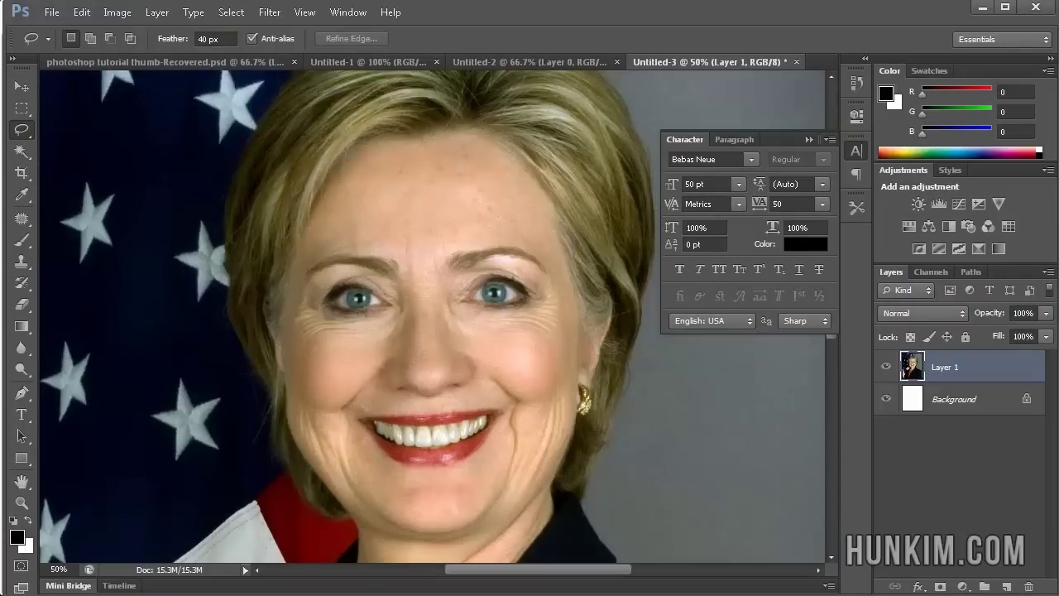
{"action": "left_click", "coordinate": [82, 13]}
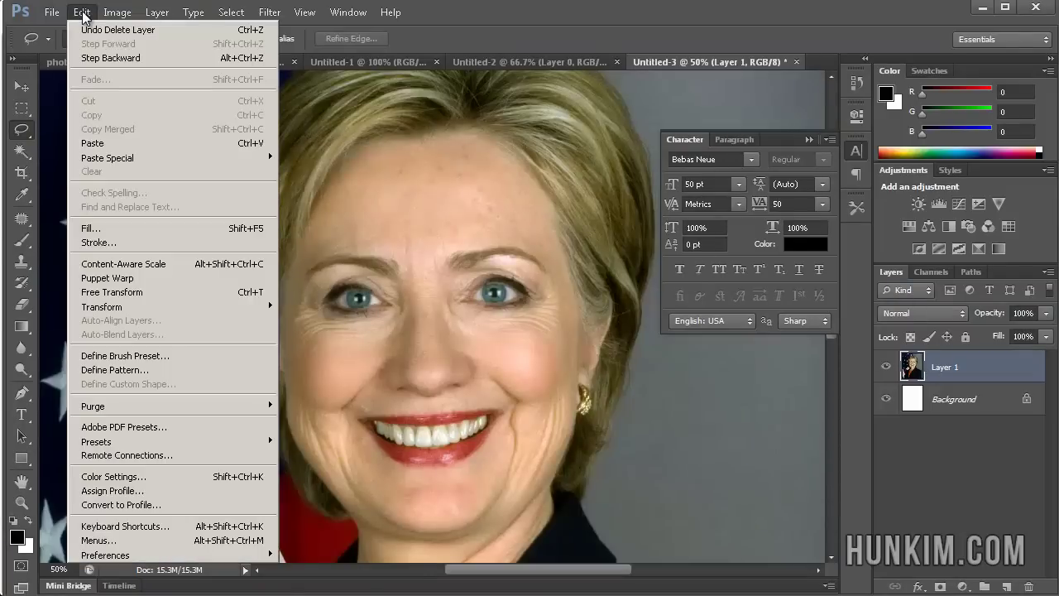
{"action": "left_click", "coordinate": [117, 142]}
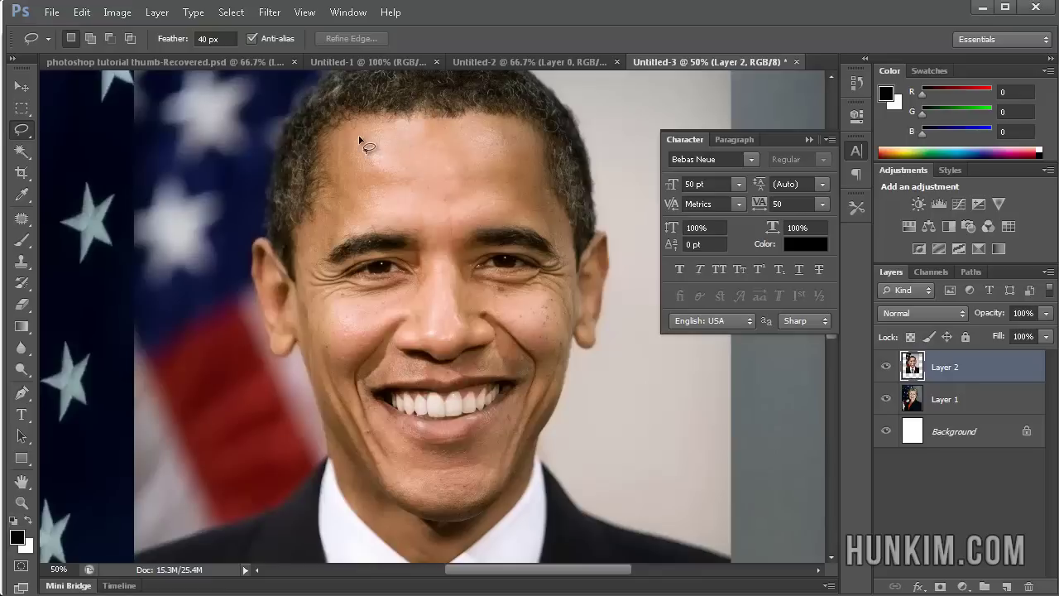
{"action": "left_click", "coordinate": [886, 367]}
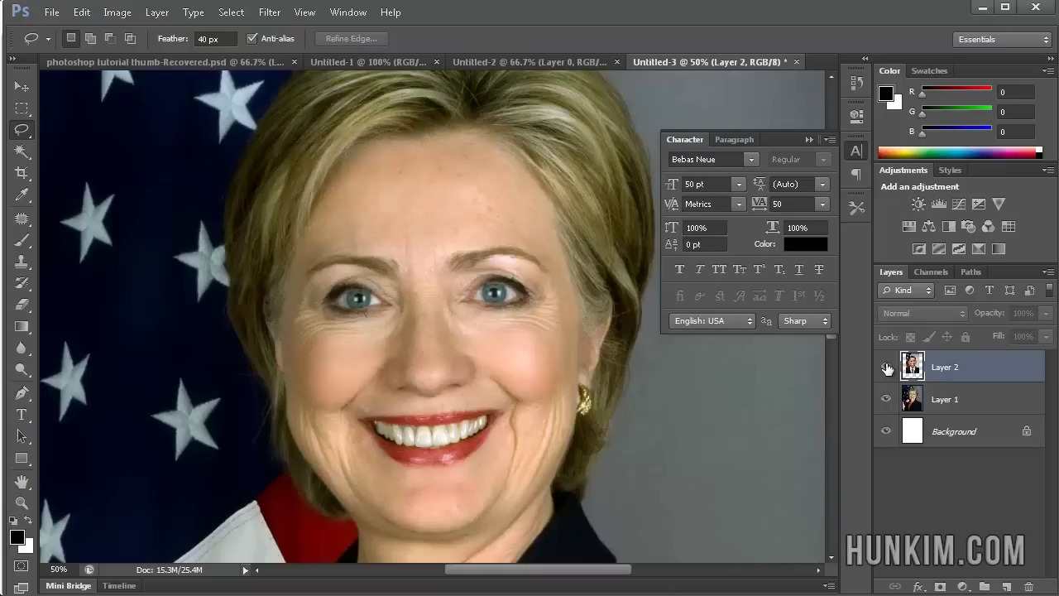
{"action": "left_click", "coordinate": [886, 367]}
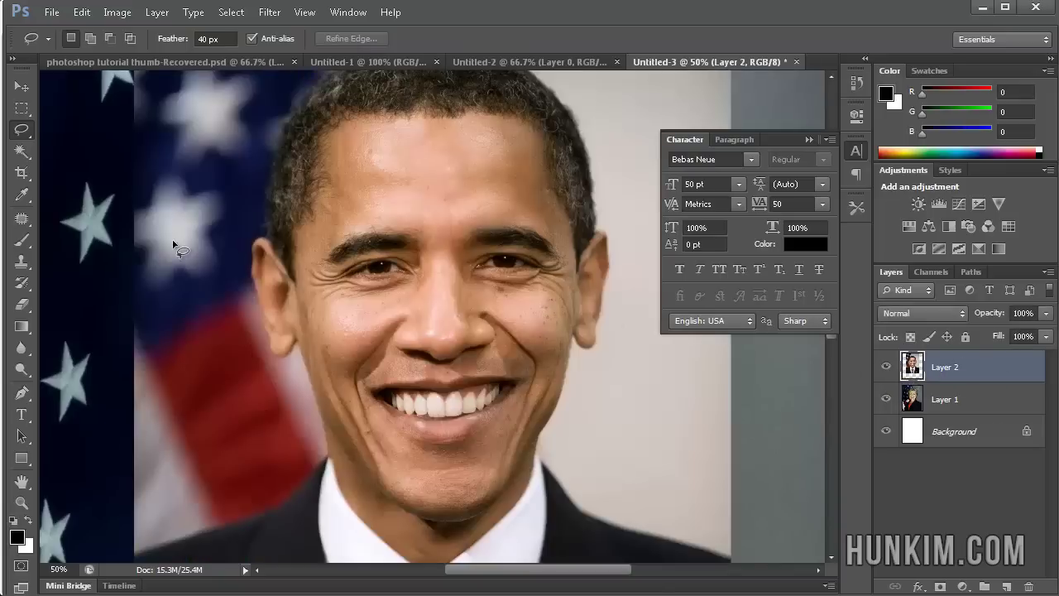
{"action": "left_click", "coordinate": [21, 132]}
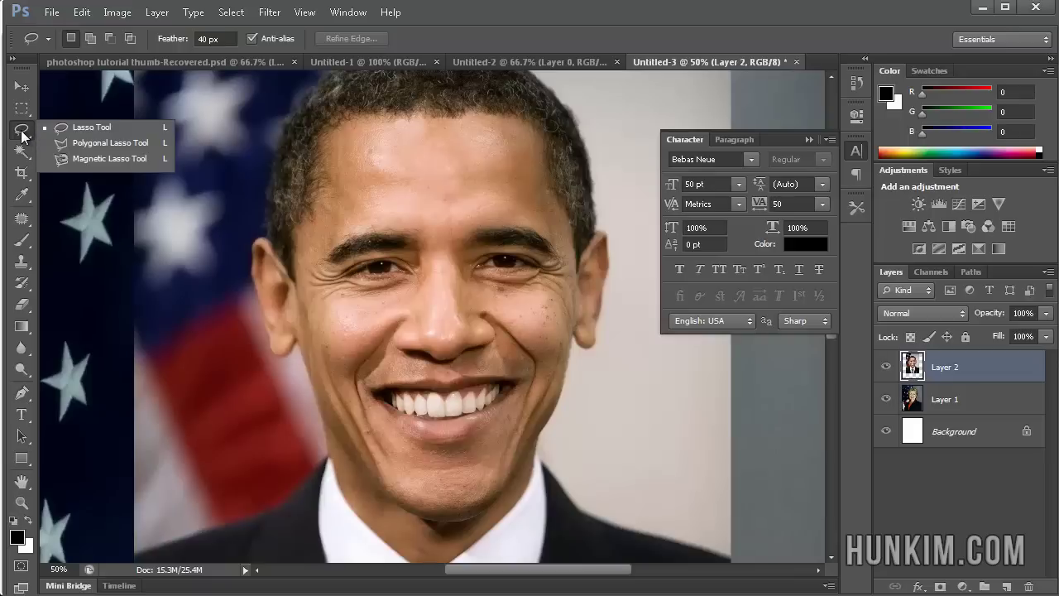
{"action": "left_click", "coordinate": [23, 135]}
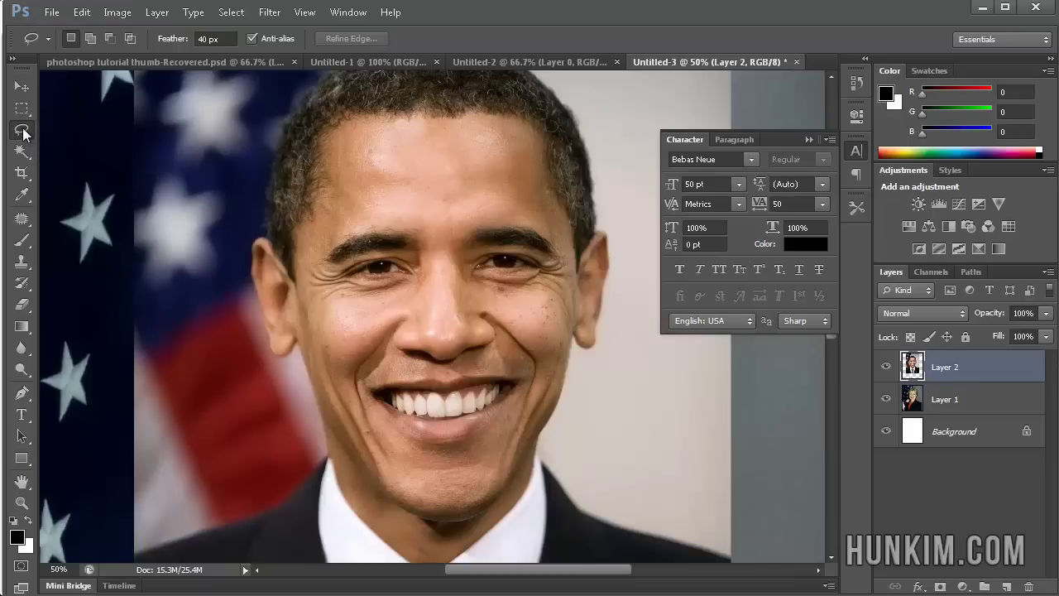
{"action": "left_click", "coordinate": [23, 134]}
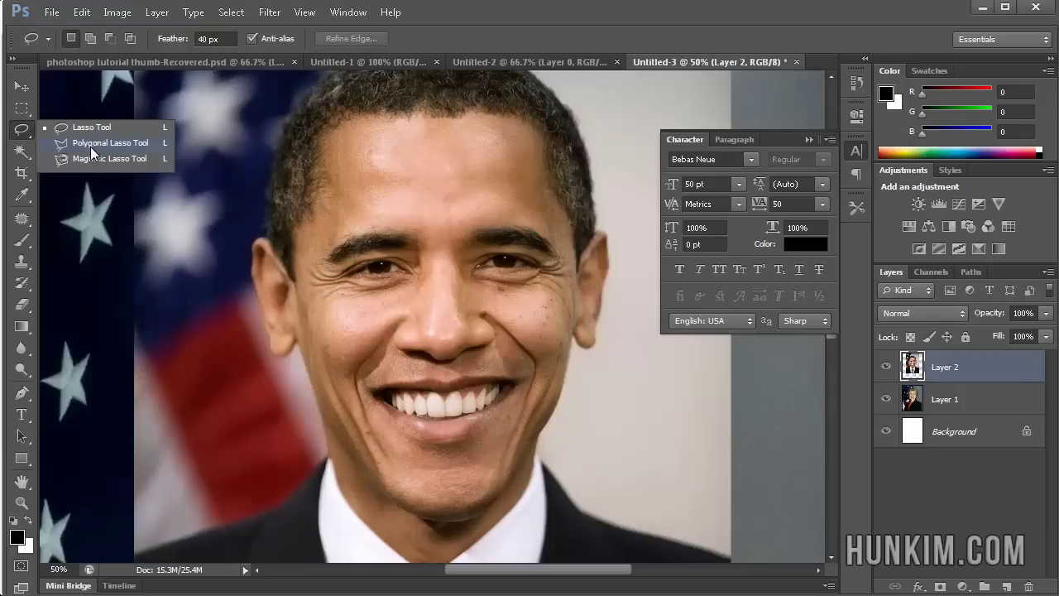
{"action": "left_click", "coordinate": [23, 131]}
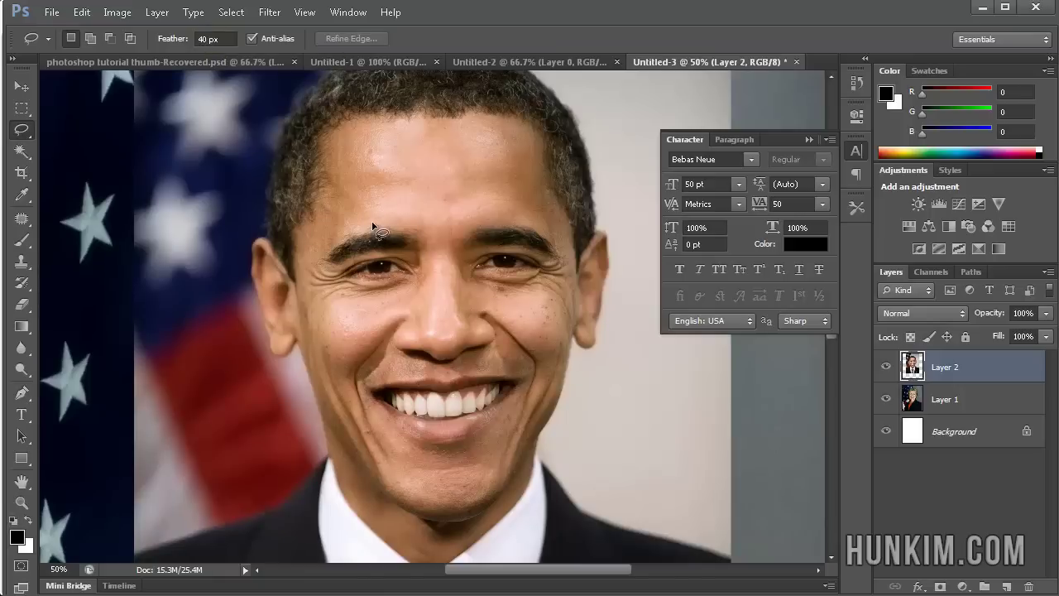
Lasso Obama's face from forehead to chin with a 40 px feather and copy it.
{"action": "mouse_move", "coordinate": [368, 209]}
{"action": "left_mouse_down"}
{"action": "mouse_move", "coordinate": [317, 231]}
{"action": "mouse_move", "coordinate": [308, 279]}
{"action": "mouse_move", "coordinate": [341, 325]}
{"action": "mouse_move", "coordinate": [332, 359]}
{"action": "mouse_move", "coordinate": [356, 418]}
{"action": "mouse_move", "coordinate": [374, 440]}
{"action": "mouse_move", "coordinate": [425, 456]}
{"action": "mouse_move", "coordinate": [489, 446]}
{"action": "mouse_move", "coordinate": [554, 378]}
{"action": "mouse_move", "coordinate": [555, 347]}
{"action": "mouse_move", "coordinate": [532, 312]}
{"action": "mouse_move", "coordinate": [568, 279]}
{"action": "mouse_move", "coordinate": [568, 240]}
{"action": "mouse_move", "coordinate": [551, 215]}
{"action": "mouse_move", "coordinate": [497, 192]}
{"action": "mouse_move", "coordinate": [364, 209]}
{"action": "left_mouse_up"}
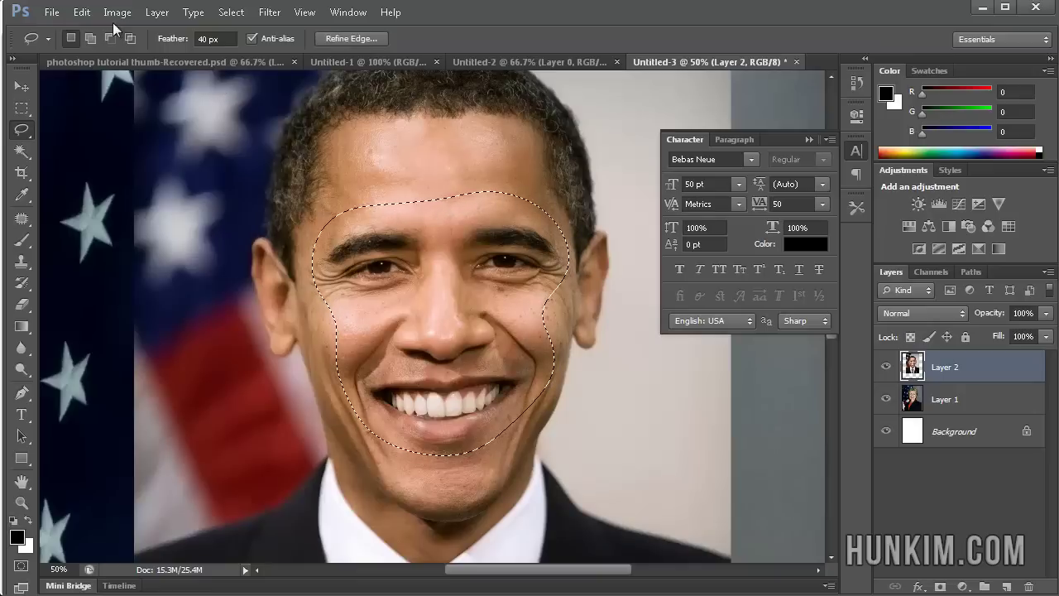
{"action": "left_click", "coordinate": [80, 14]}
{"action": "left_click", "coordinate": [92, 113]}
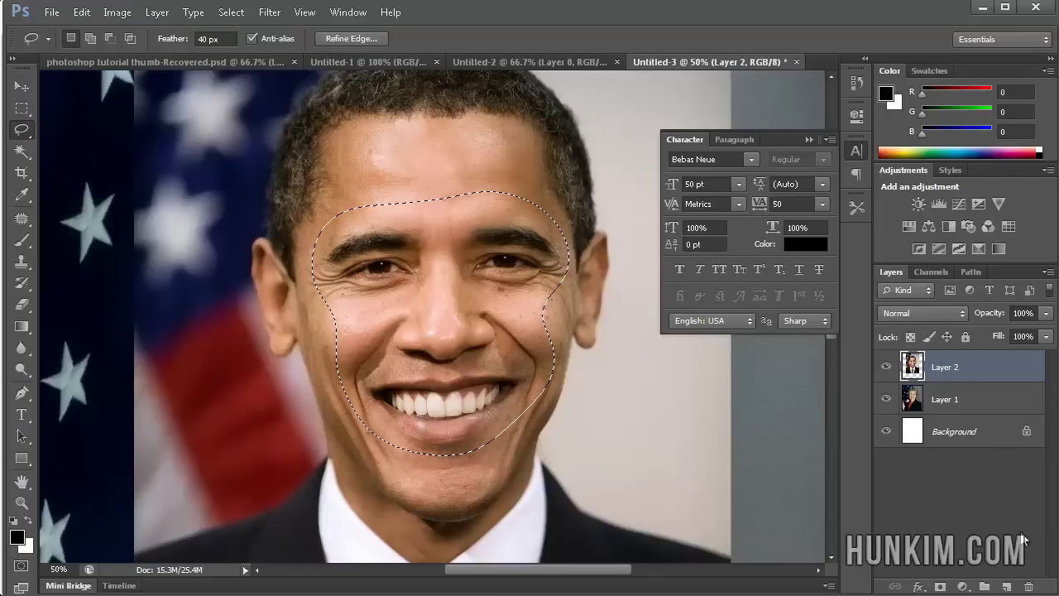
Delete the Obama layer and deselect, leaving only Hillary's portrait on Layer 1.
{"action": "left_click_drag", "start_coordinate": [1029, 586], "coordinate": [1029, 586]}
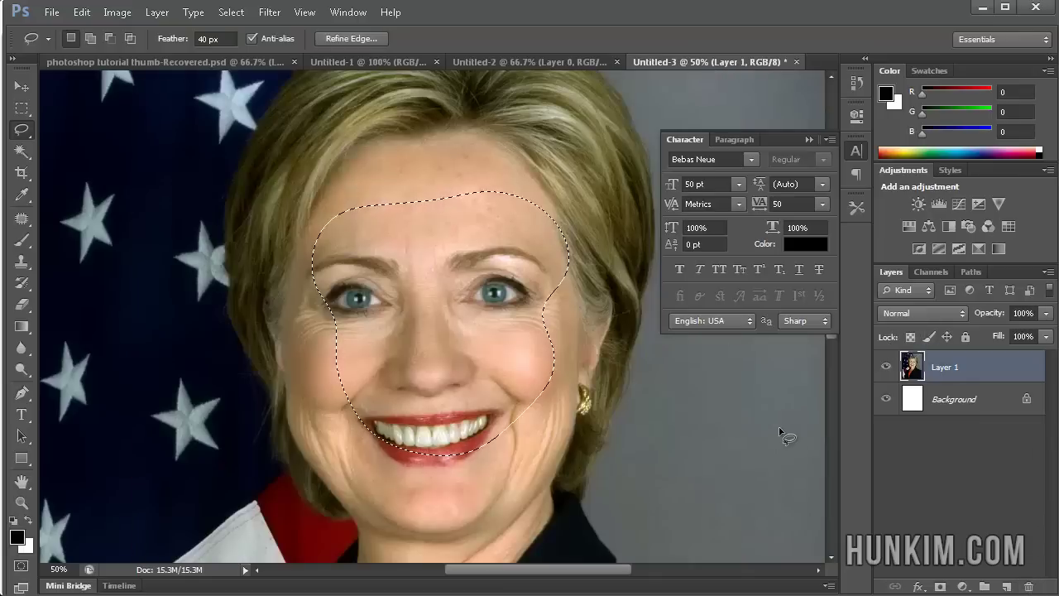
{"action": "left_click", "coordinate": [233, 16]}
{"action": "left_click", "coordinate": [244, 43]}
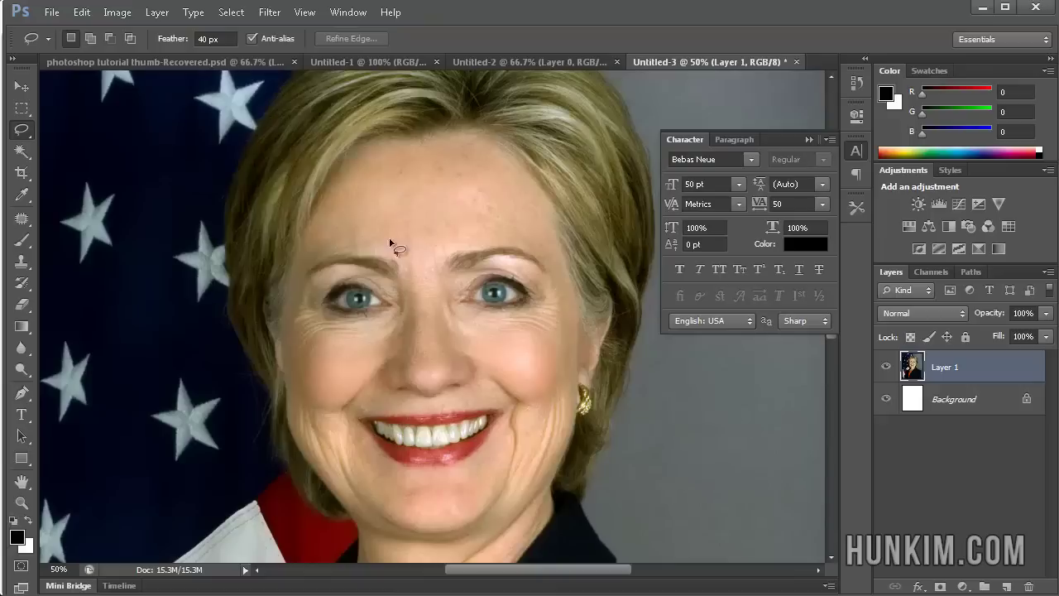
{"action": "left_click", "coordinate": [81, 12]}
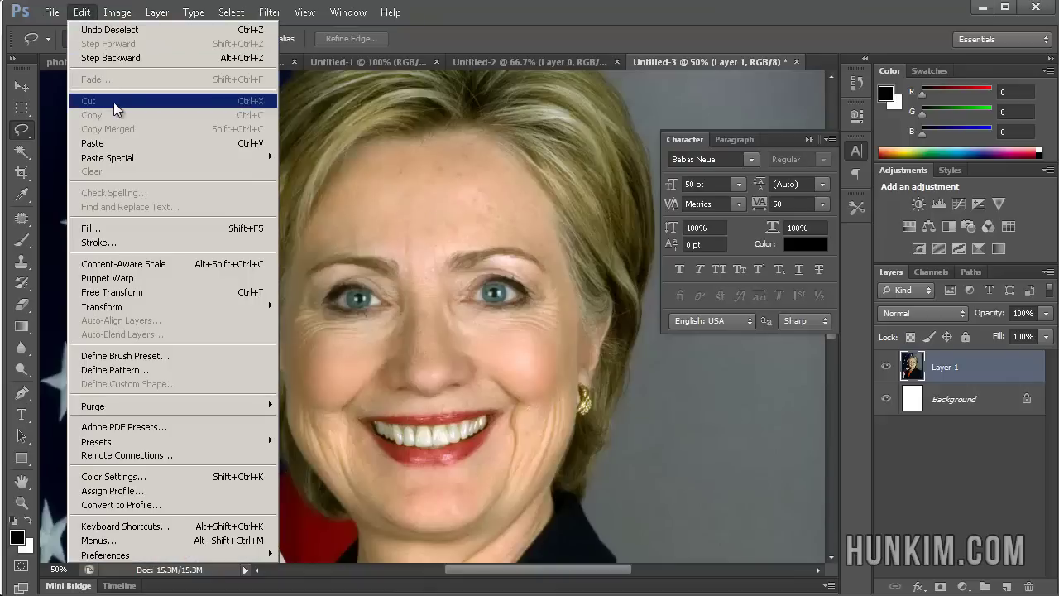
Paste the feathered face as Layer 2 and scale it down to about 93%.
{"action": "left_click", "coordinate": [116, 145]}
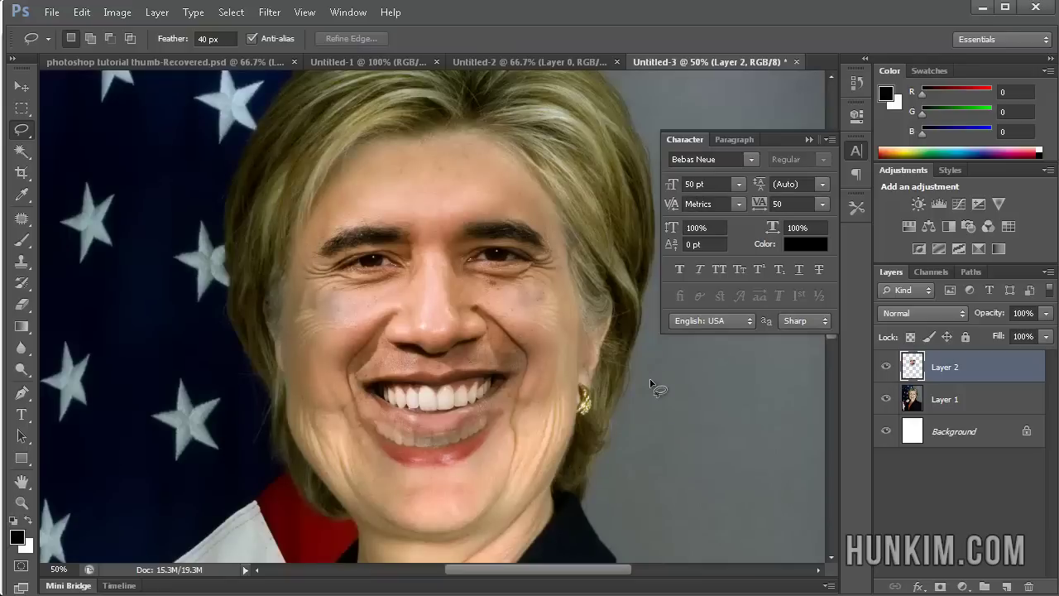
{"action": "key", "text": "ctrl+t"}
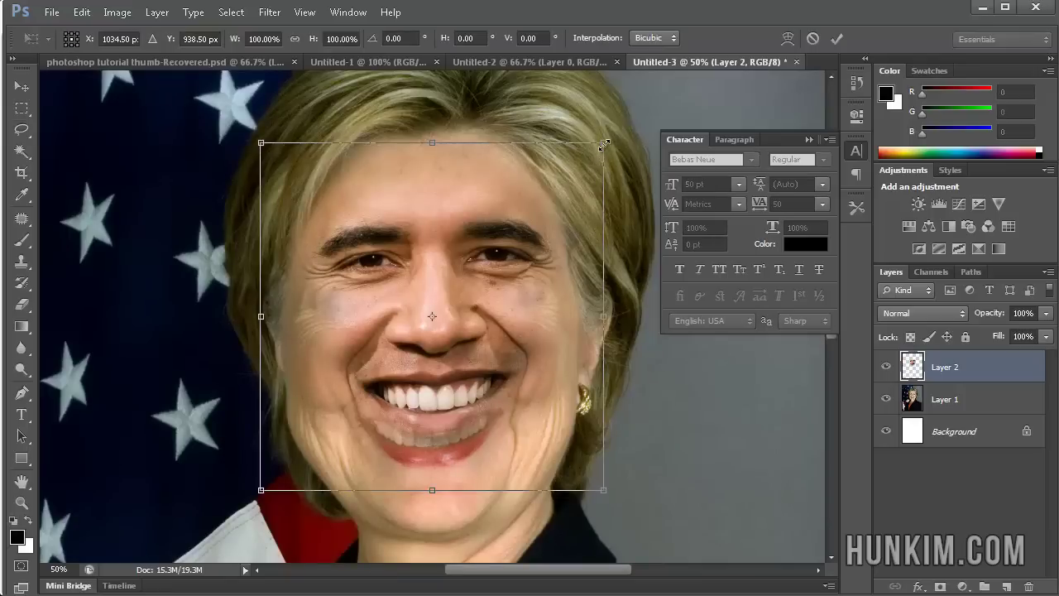
{"action": "left_click_drag", "start_coordinate": [603, 145], "coordinate": [596, 188]}
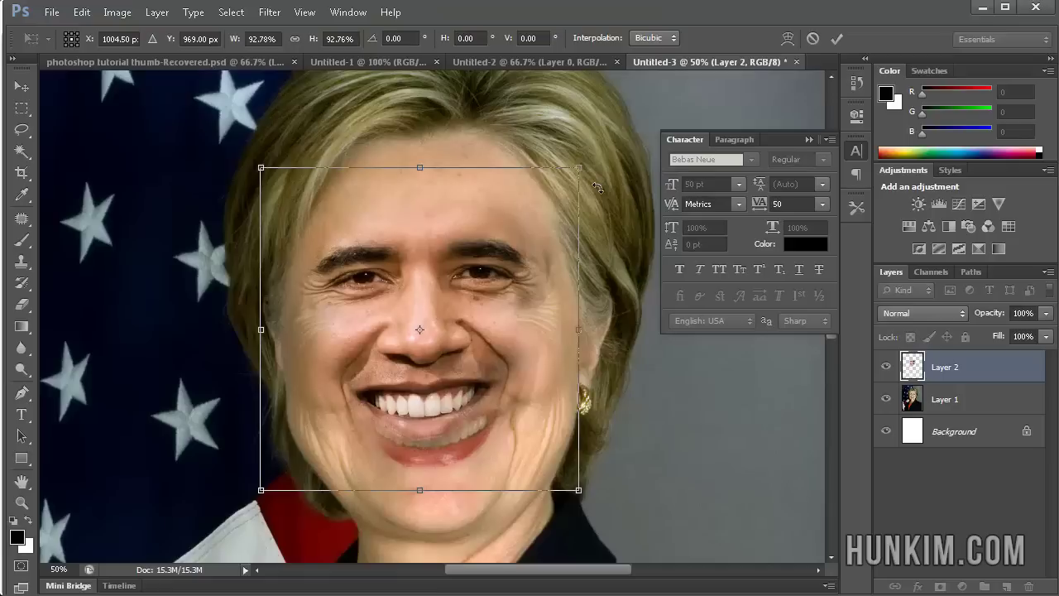
{"action": "key", "text": "Return"}
{"action": "key", "text": "l"}
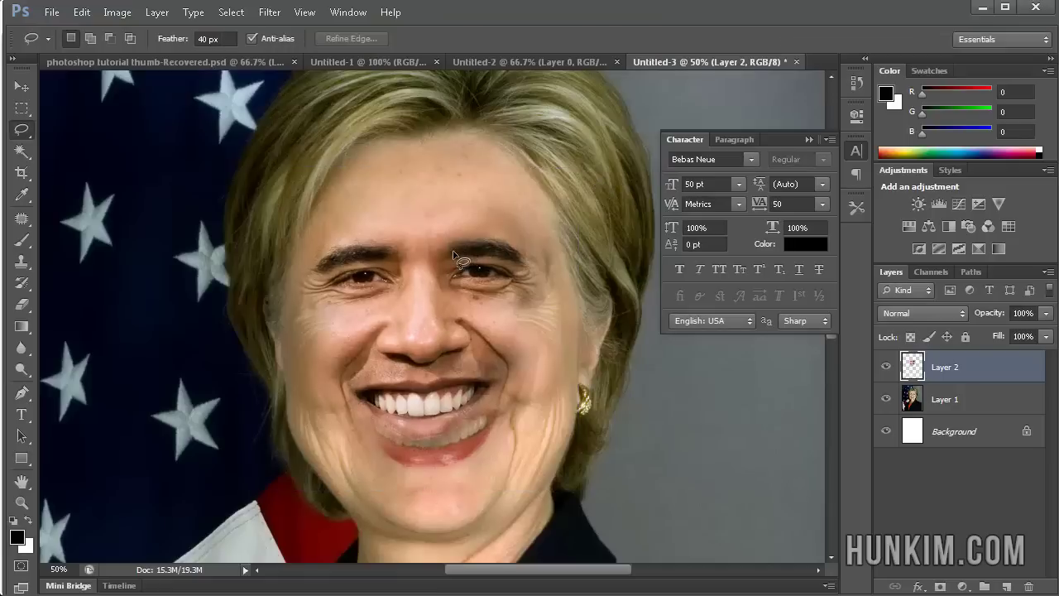
Move the face down and right, aligning it at 50% opacity, then restore 100% opacity.
{"action": "left_click", "coordinate": [27, 92]}
{"action": "left_click_drag", "start_coordinate": [410, 248], "coordinate": [420, 274]}
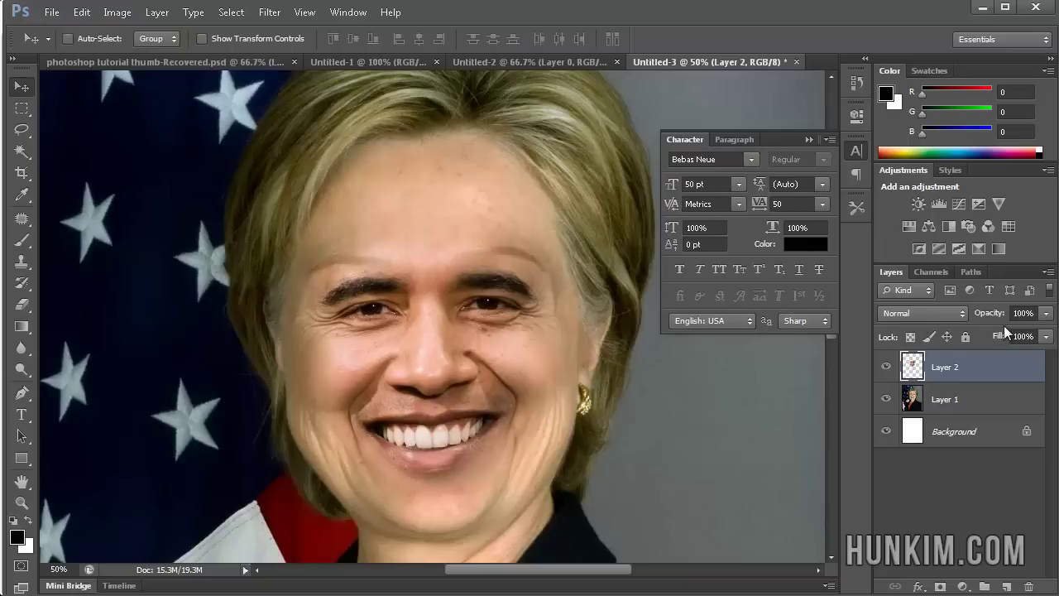
{"action": "left_click", "coordinate": [1022, 313]}
{"action": "type", "text": "50"}
{"action": "key", "text": "Return"}
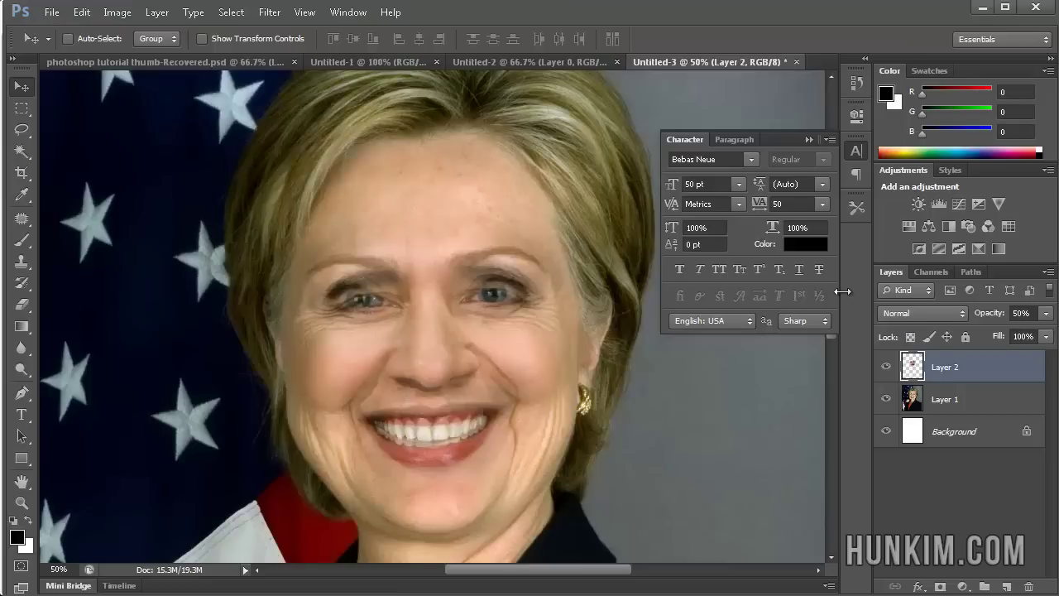
{"action": "left_click", "coordinate": [1017, 313]}
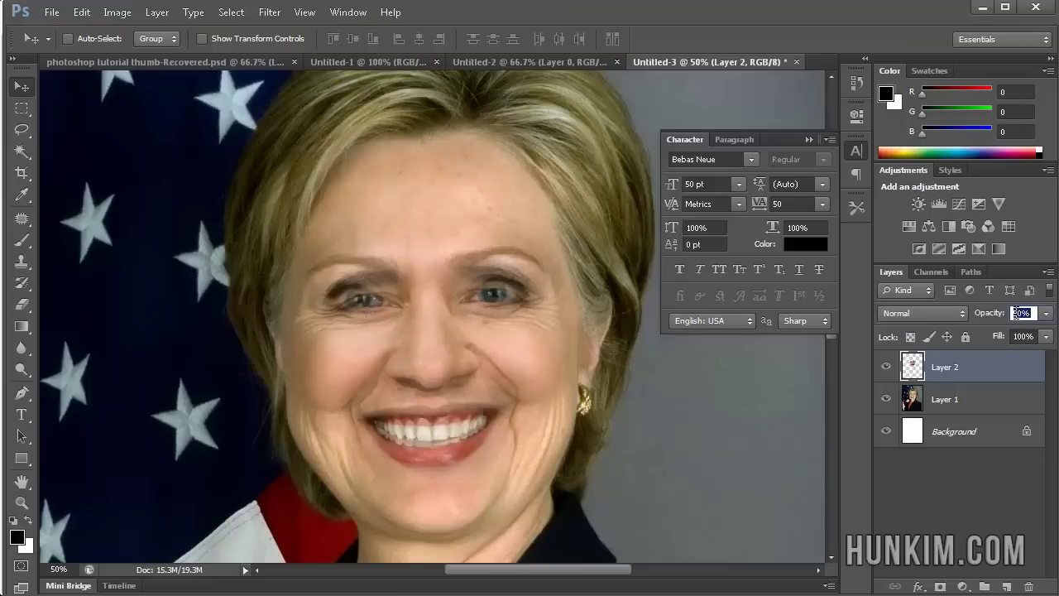
{"action": "type", "text": "100"}
{"action": "key", "text": "Return"}
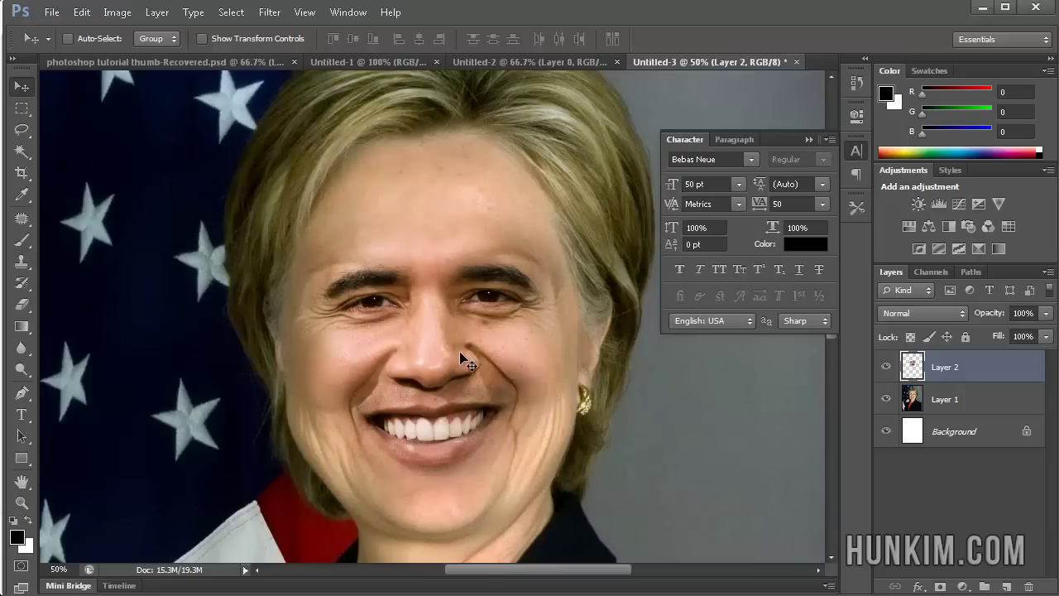
Enlarge the face to about 106% and nudge it about 10 px left.
{"action": "key", "text": "ctrl+t"}
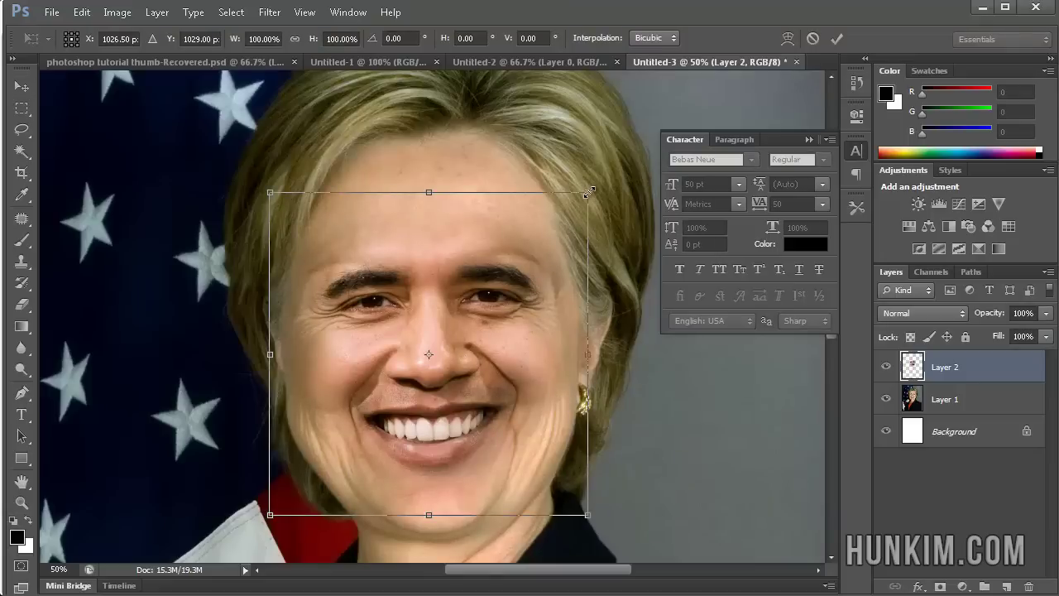
{"action": "left_click_drag", "start_coordinate": [593, 191], "coordinate": [615, 177]}
{"action": "key", "text": "Return"}
{"action": "key", "text": "Left"}
{"action": "key", "text": "Left"}
{"action": "key", "text": "Left"}
{"action": "key", "text": "Left"}
{"action": "key", "text": "Left"}
{"action": "key", "text": "Left"}
{"action": "key", "text": "Left"}
{"action": "key", "text": "Left"}
{"action": "key", "text": "Left"}
{"action": "key", "text": "Left"}
{"action": "key", "text": "Left"}
{"action": "key", "text": "Left"}
{"action": "key", "text": "Left"}
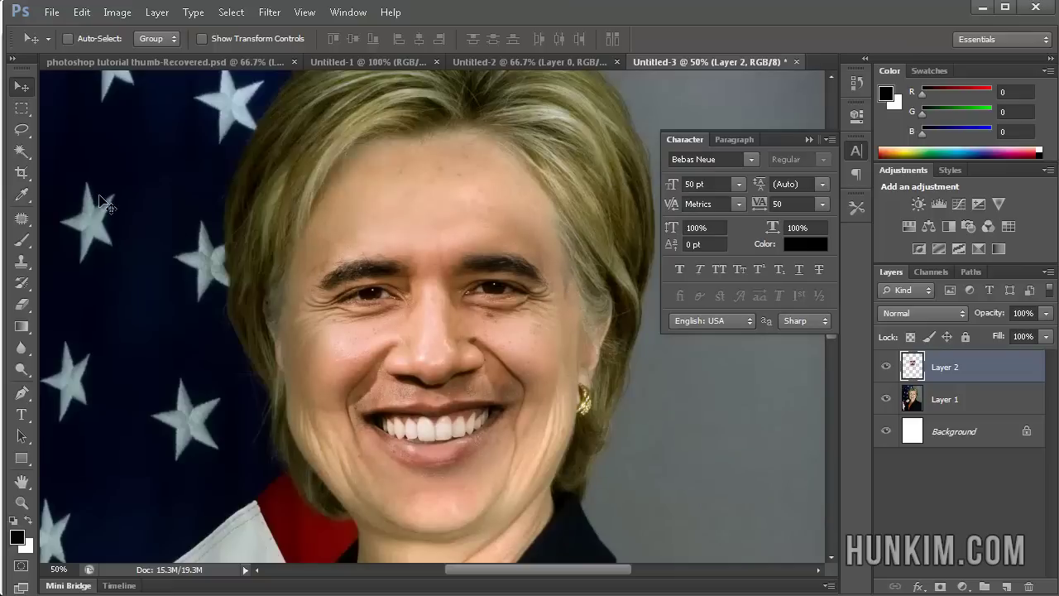
Set the Lasso tool's feather to 20 px.
{"action": "left_click", "coordinate": [22, 131]}
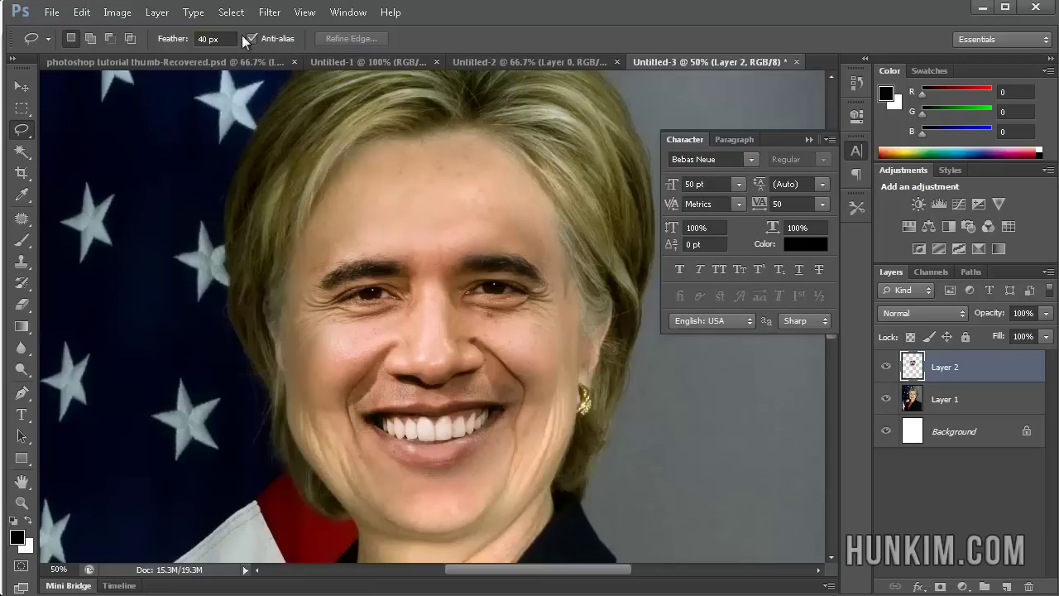
{"action": "double_click", "coordinate": [208, 39]}
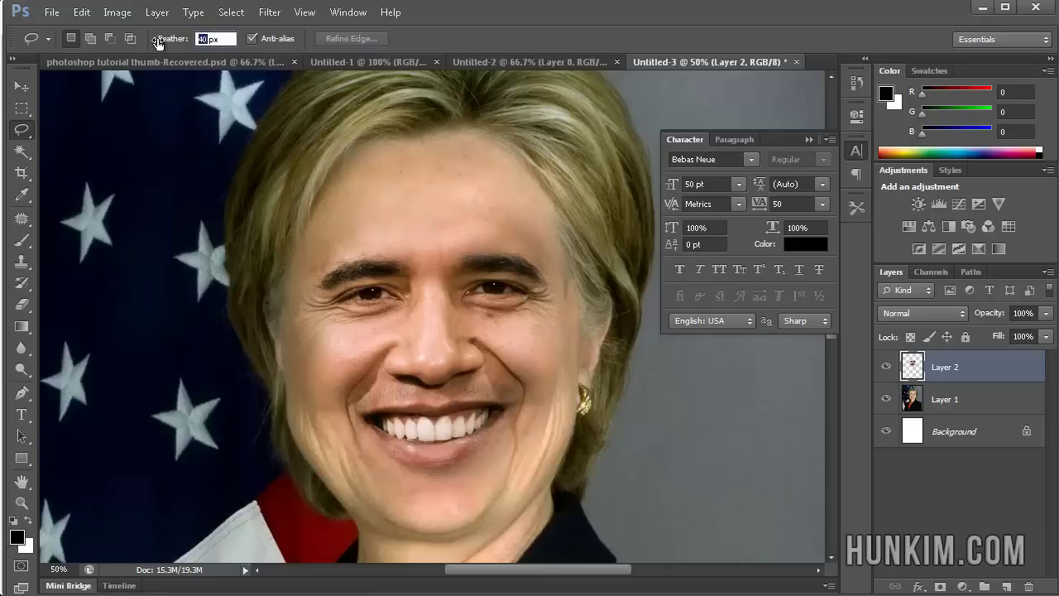
{"action": "key", "text": "Return"}
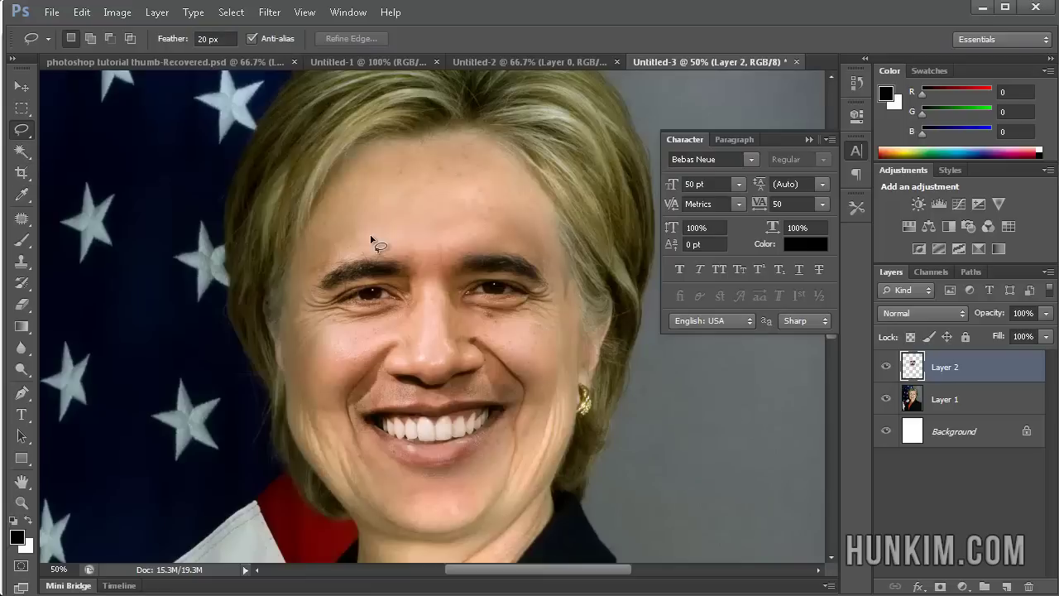
Lasso around the pasted face, invert the selection, then deselect.
{"action": "mouse_move", "coordinate": [341, 242]}
{"action": "left_mouse_down"}
{"action": "mouse_move", "coordinate": [307, 303]}
{"action": "mouse_move", "coordinate": [316, 360]}
{"action": "left_mouse_up"}
{"action": "mouse_move", "coordinate": [321, 424]}
{"action": "left_mouse_down"}
{"action": "mouse_move", "coordinate": [384, 468]}
{"action": "mouse_move", "coordinate": [429, 476]}
{"action": "mouse_move", "coordinate": [467, 472]}
{"action": "mouse_move", "coordinate": [539, 427]}
{"action": "mouse_move", "coordinate": [545, 343]}
{"action": "mouse_move", "coordinate": [562, 298]}
{"action": "mouse_move", "coordinate": [557, 269]}
{"action": "mouse_move", "coordinate": [527, 231]}
{"action": "mouse_move", "coordinate": [427, 232]}
{"action": "left_mouse_up"}
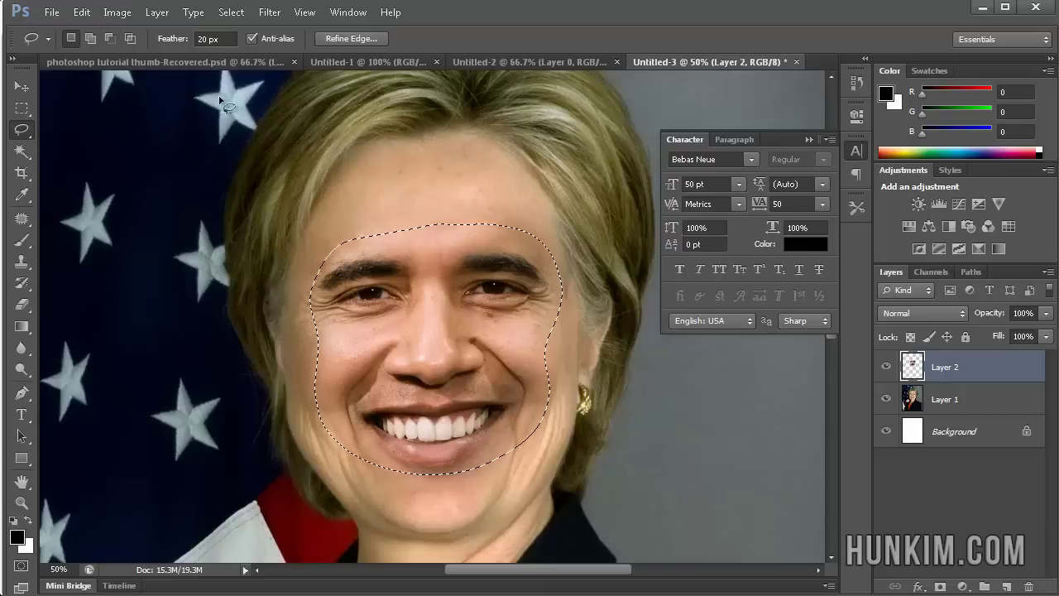
{"action": "left_click", "coordinate": [235, 13]}
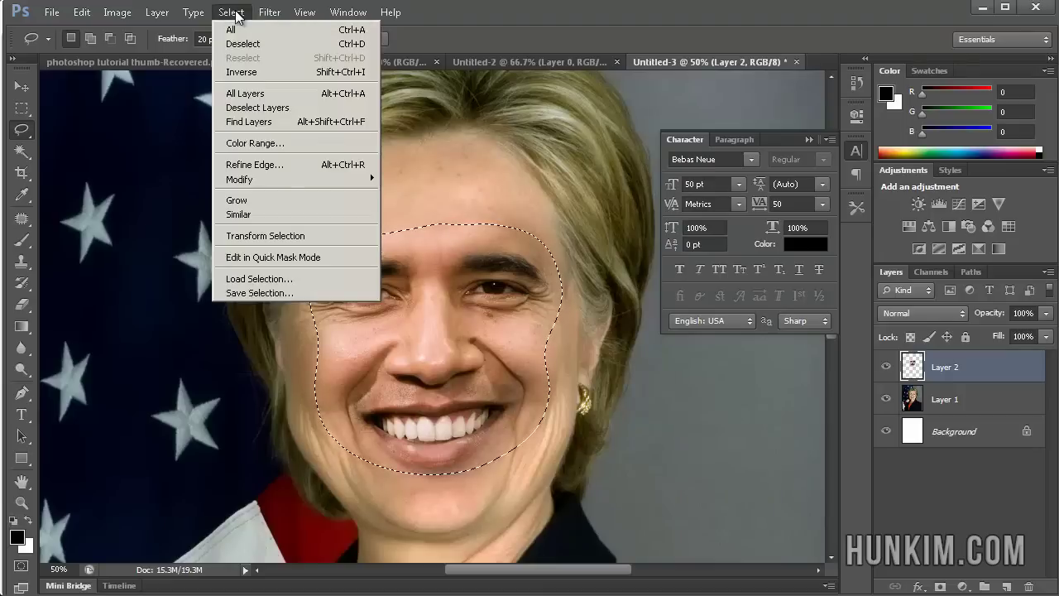
{"action": "left_click", "coordinate": [242, 77]}
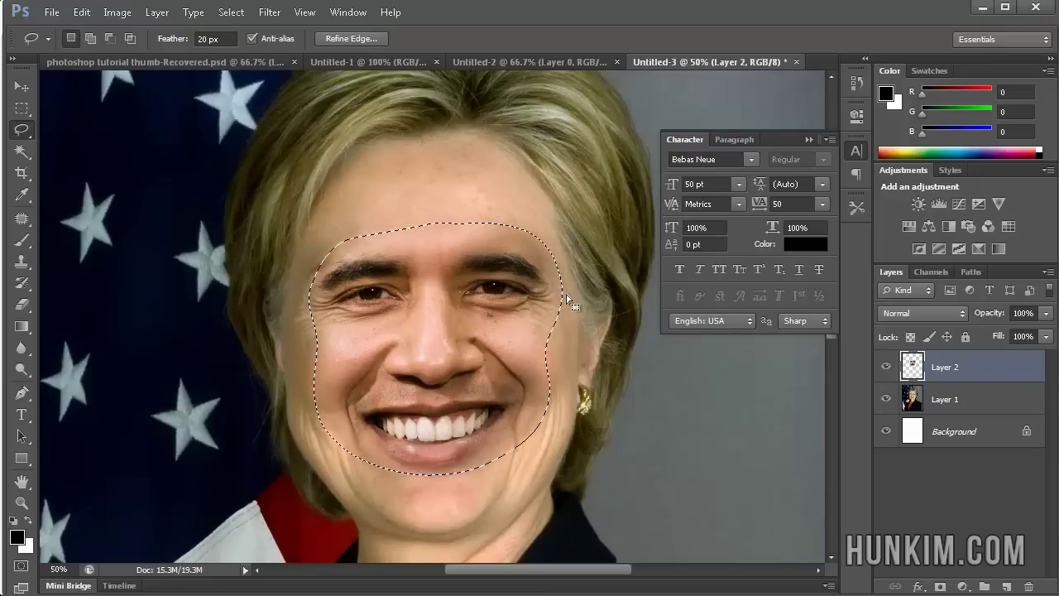
{"action": "left_click", "coordinate": [230, 14]}
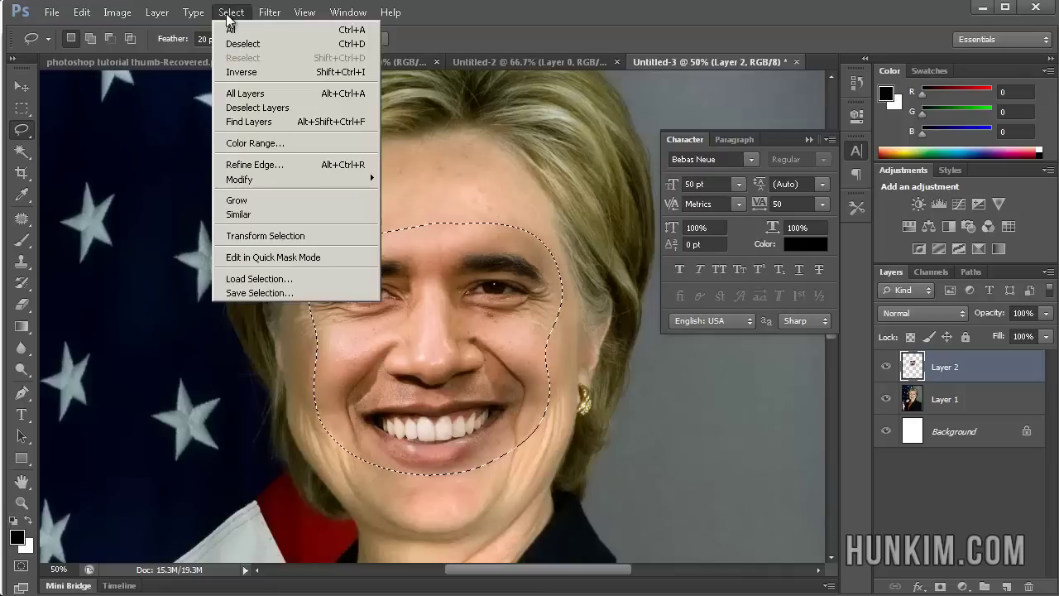
{"action": "left_click", "coordinate": [240, 43]}
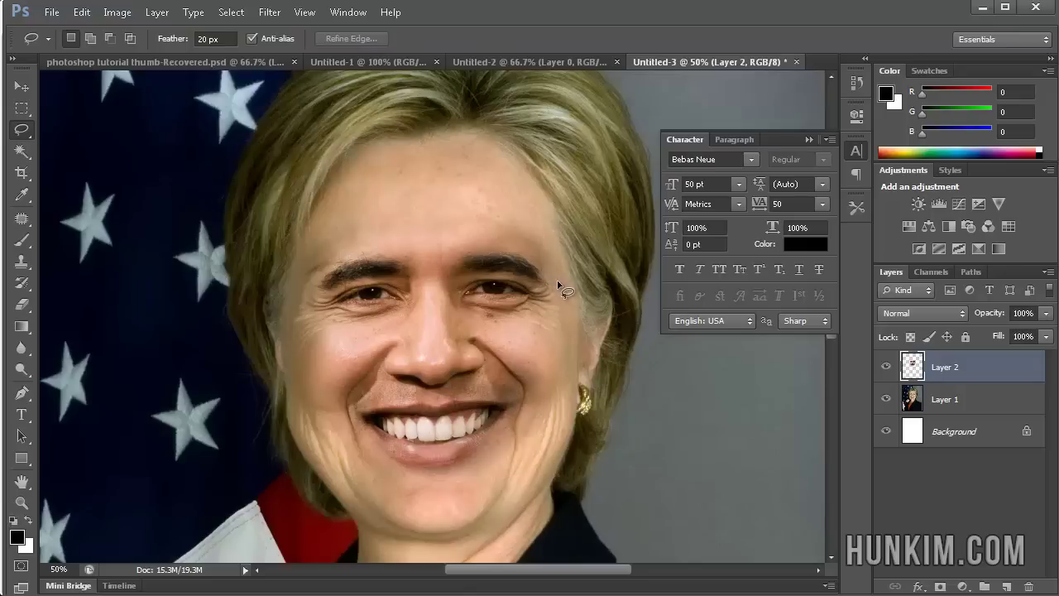
{"action": "mouse_move", "coordinate": [527, 259]}
{"action": "left_mouse_down"}
{"action": "mouse_move", "coordinate": [465, 240]}
{"action": "mouse_move", "coordinate": [455, 223]}
{"action": "mouse_move", "coordinate": [496, 204]}
{"action": "mouse_move", "coordinate": [552, 254]}
{"action": "mouse_move", "coordinate": [548, 279]}
{"action": "left_mouse_up"}
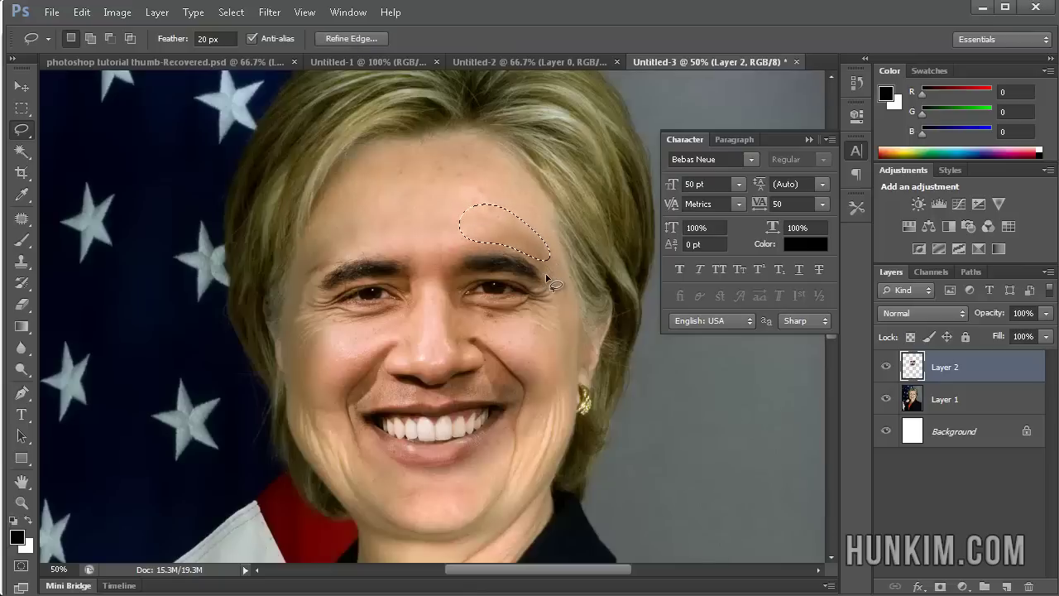
{"action": "key", "text": "ctrl+d"}
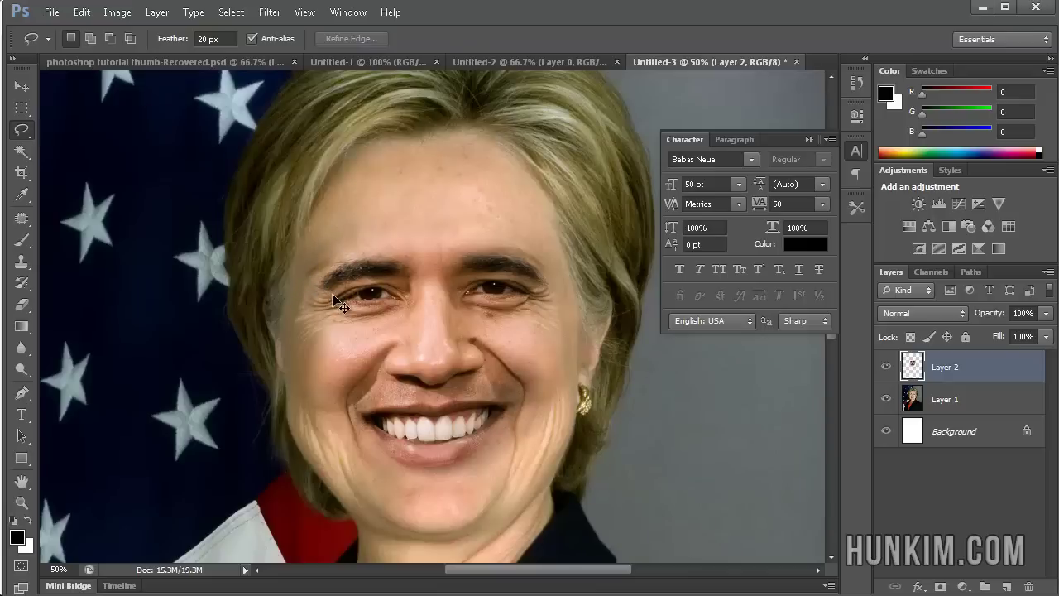
Stretch the face layer slightly taller, to 104%.
{"action": "key", "text": "ctrl+t"}
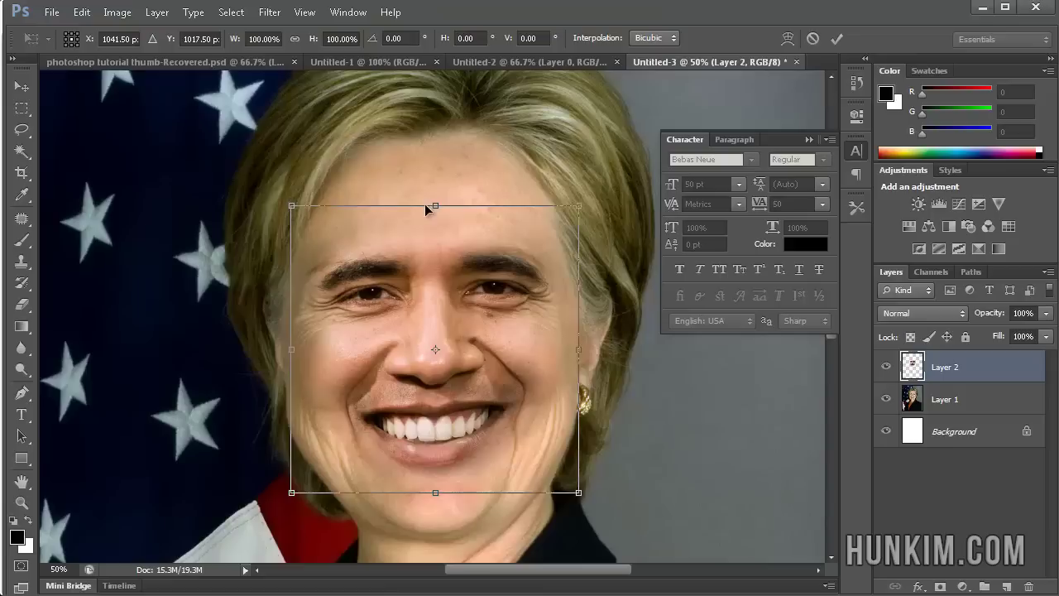
{"action": "left_click_drag", "start_coordinate": [434, 205], "coordinate": [434, 193]}
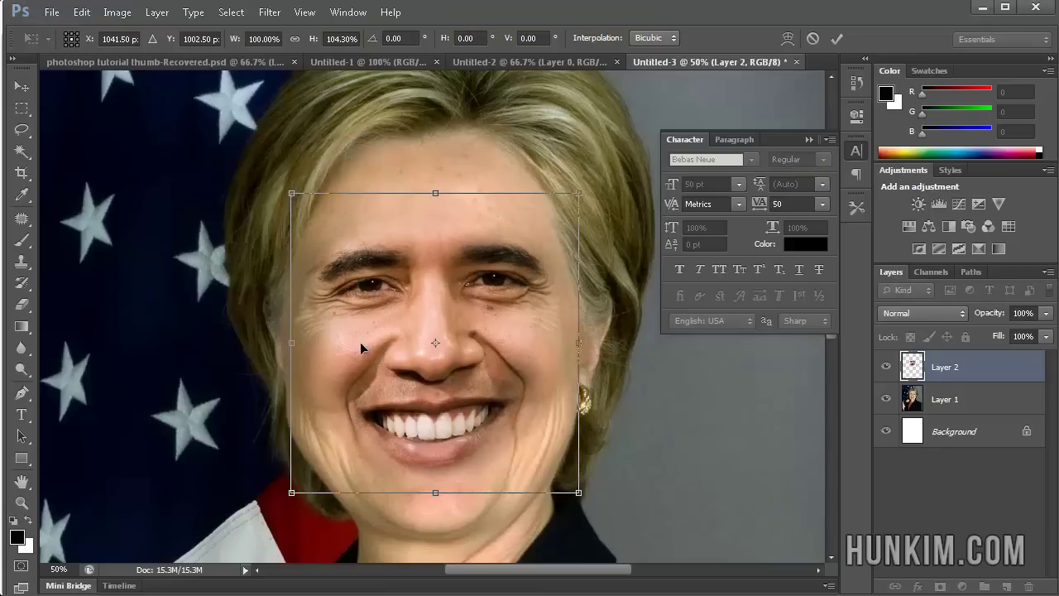
{"action": "key", "text": "Return"}
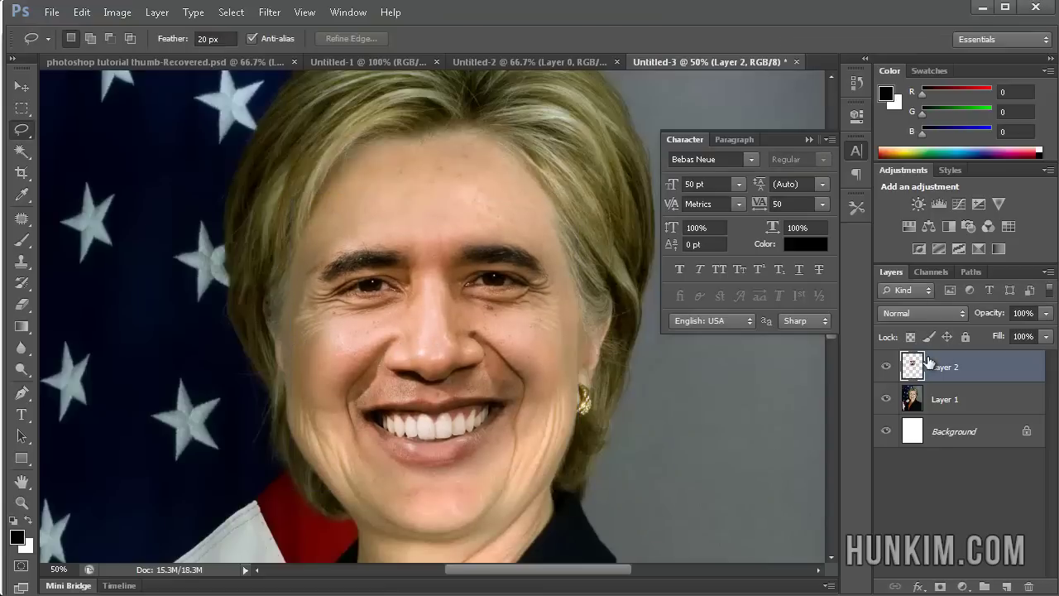
Merge Layer 1 and Layer 2 into a single layer.
{"action": "left_click", "coordinate": [978, 400], "text": "shift"}
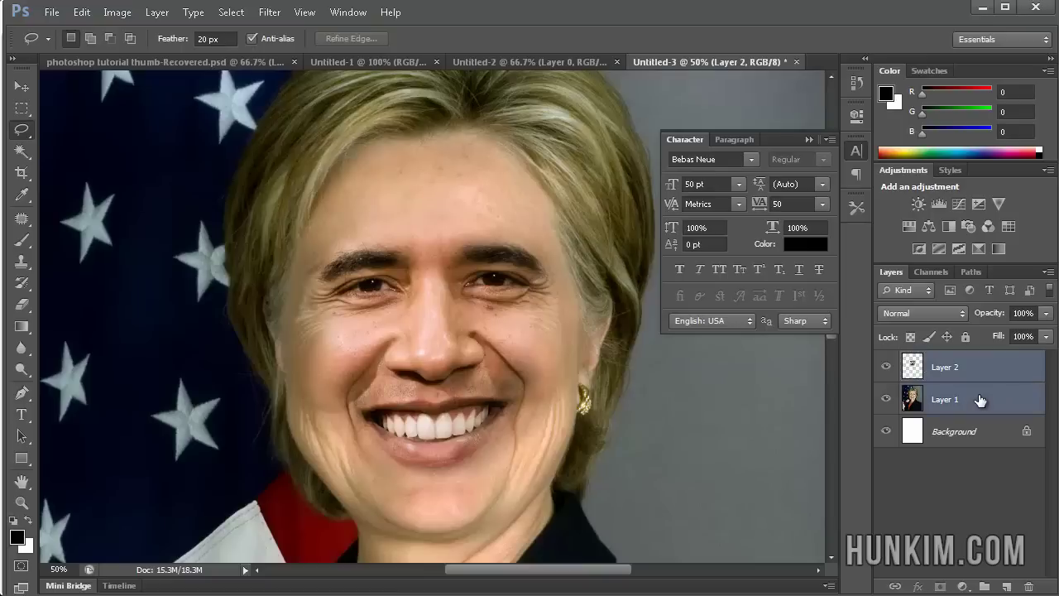
{"action": "right_click", "coordinate": [979, 395]}
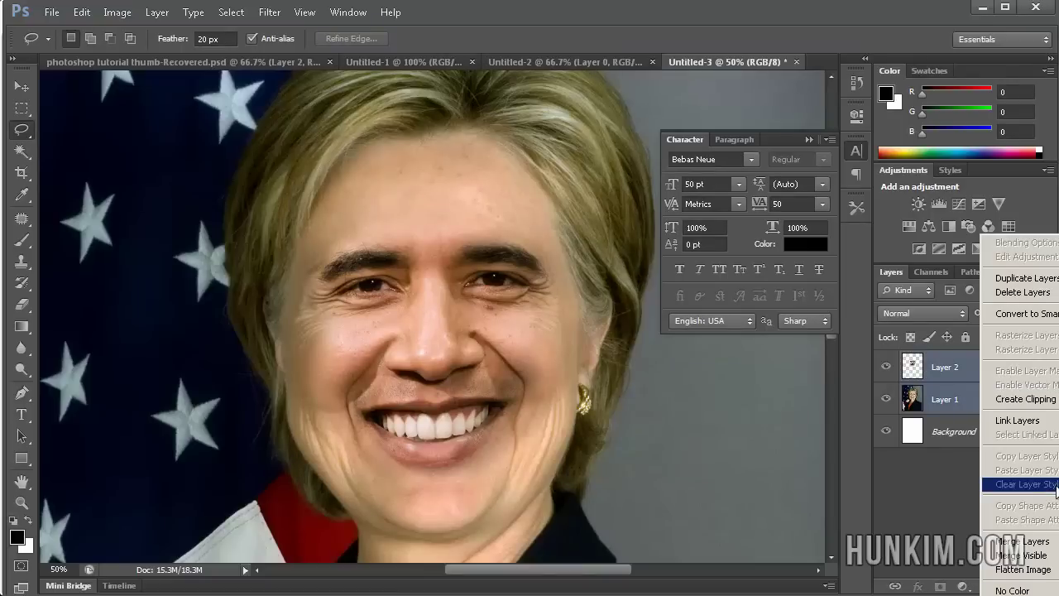
{"action": "left_click", "coordinate": [1049, 541]}
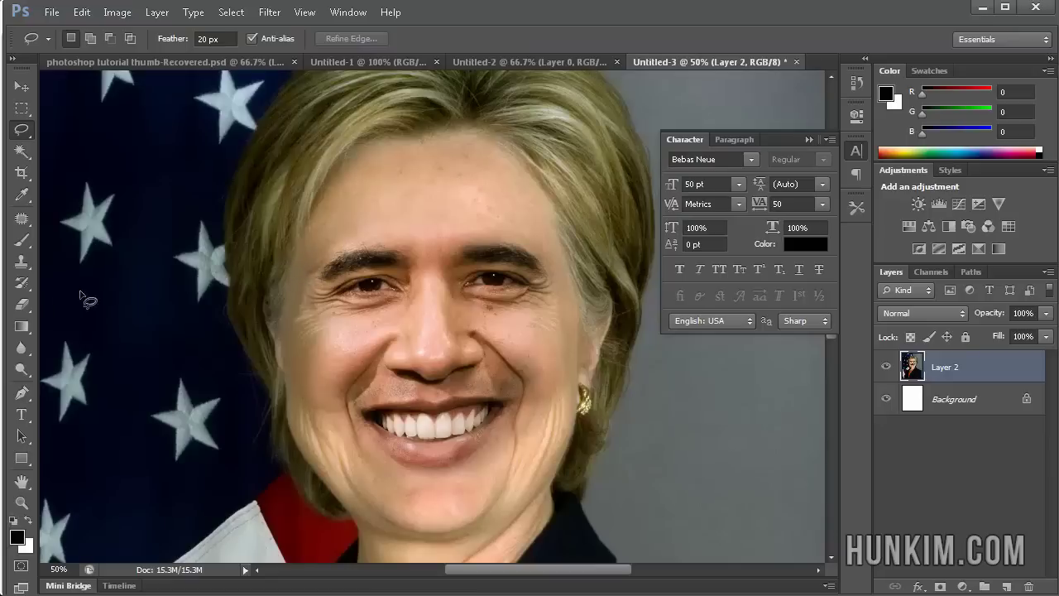
Set up the Clone Stamp with a 70 px brush sampled on the forehead, then add a new empty layer.
{"action": "left_click", "coordinate": [21, 262]}
{"action": "key", "text": "bracketleft"}
{"action": "key", "text": "bracketleft"}
{"action": "key", "text": "bracketleft"}
{"action": "key", "text": "bracketleft"}
{"action": "key", "text": "bracketleft"}
{"action": "key", "text": "bracketleft"}
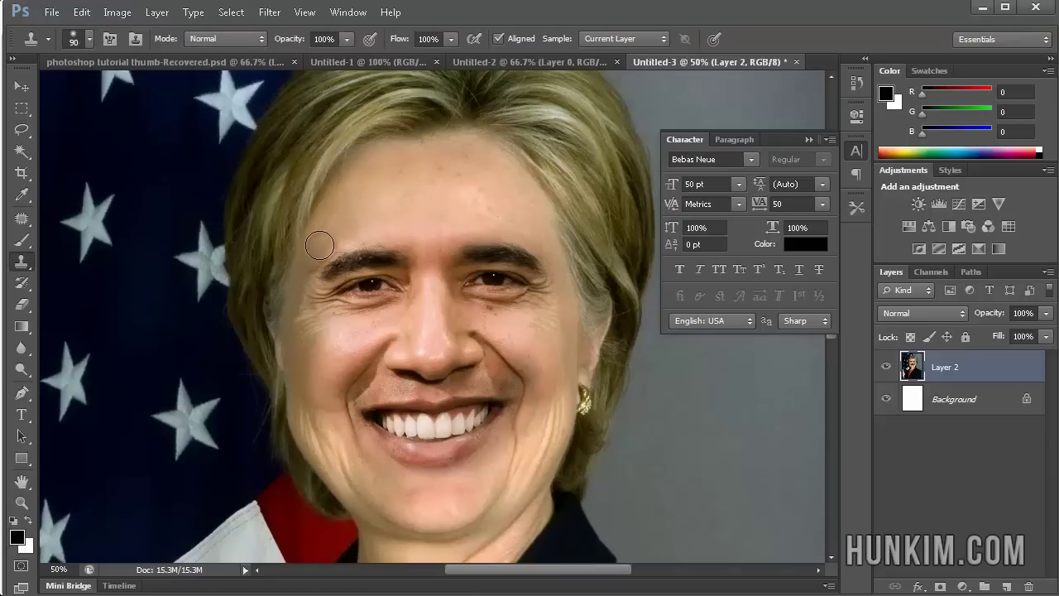
{"action": "key", "text": "bracketleft"}
{"action": "key", "text": "bracketleft"}
{"action": "key", "text": "ctrl+plus"}
{"action": "key", "text": "ctrl+plus"}
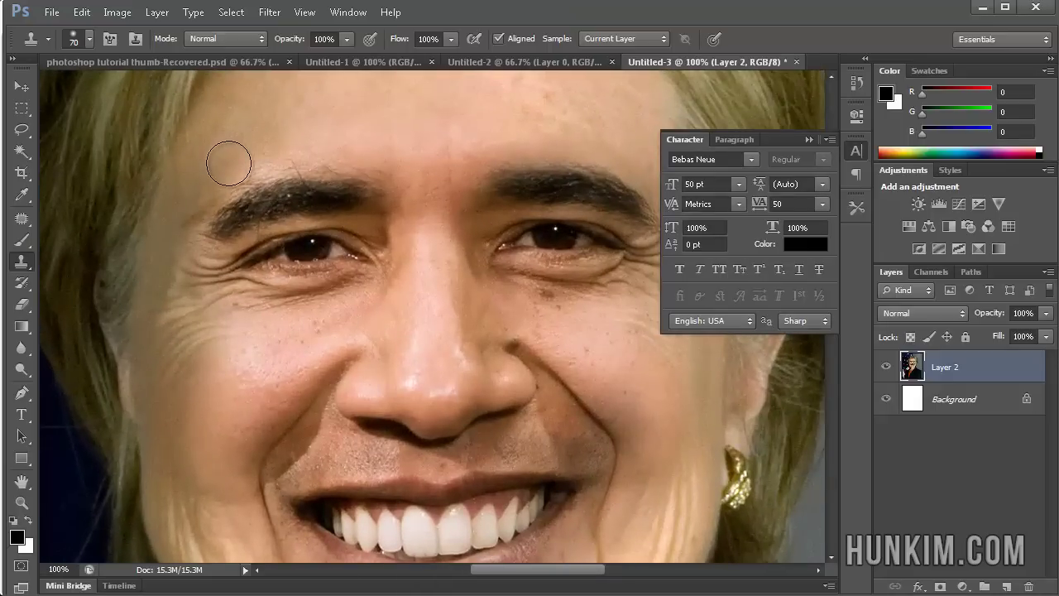
{"action": "left_click", "coordinate": [224, 161], "text": "alt"}
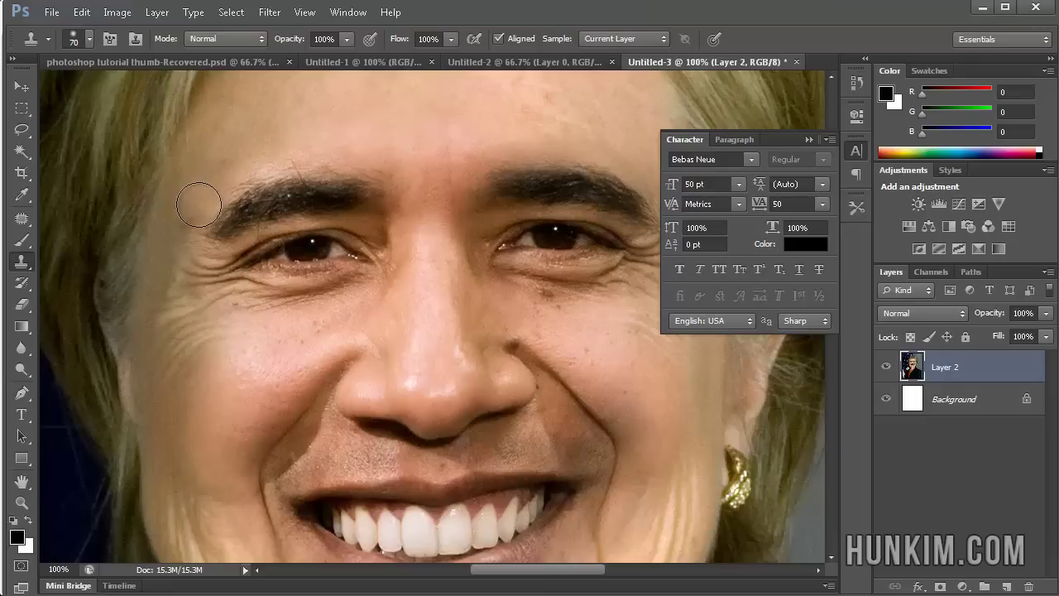
{"action": "left_click", "coordinate": [269, 108]}
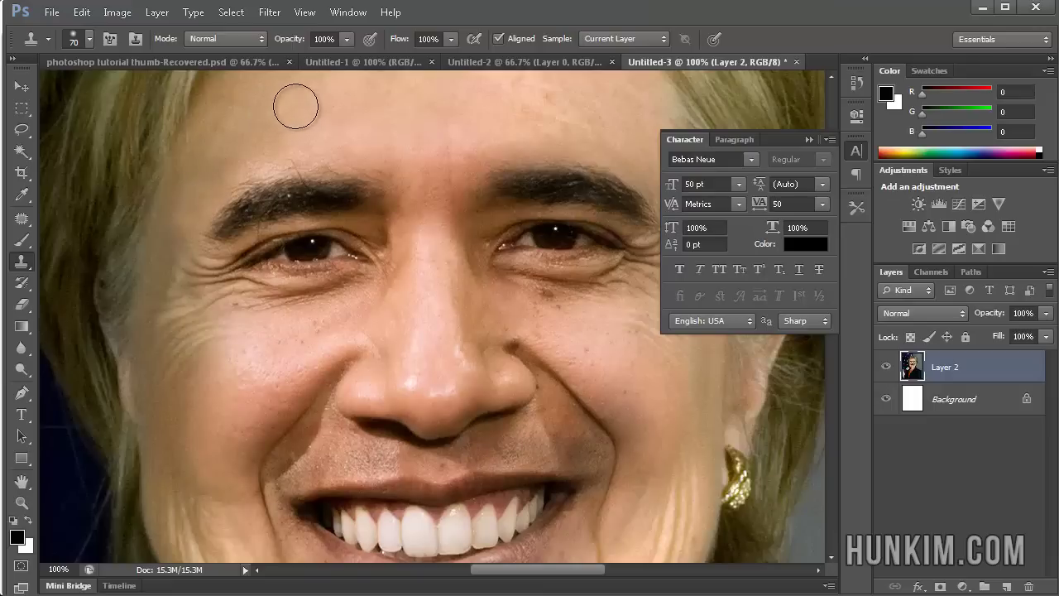
{"action": "key", "text": "ctrl+minus"}
{"action": "key", "text": "ctrl+minus"}
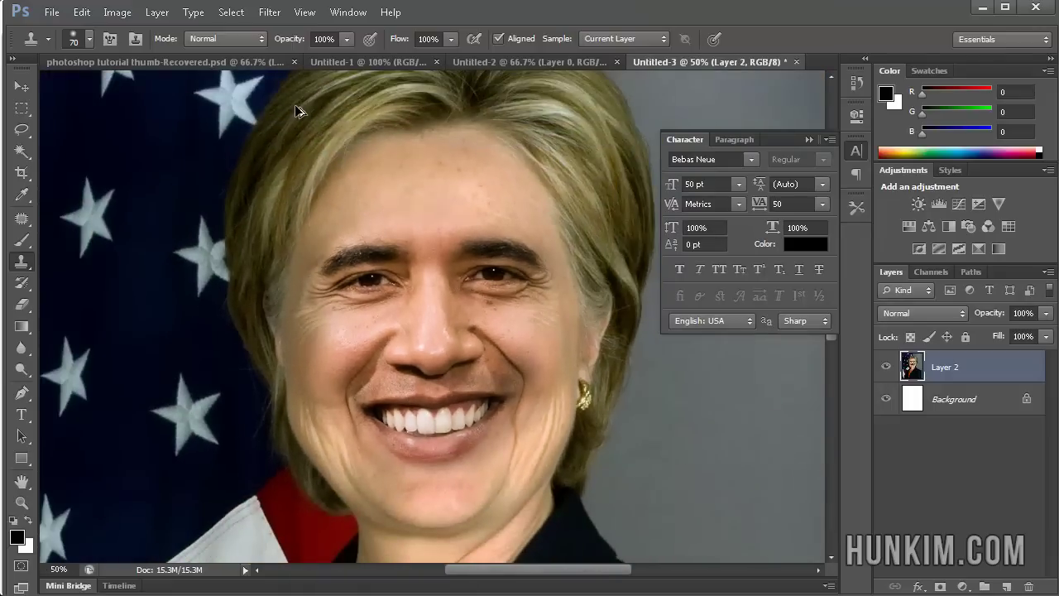
{"action": "key", "text": "ctrl+shift+alt+n"}
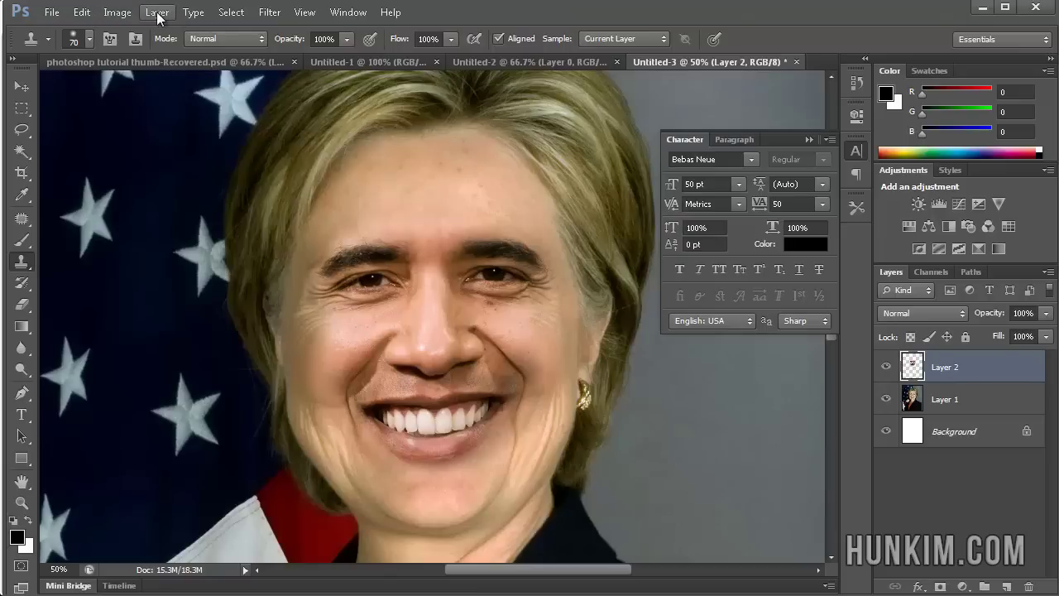
Apply Hue/Saturation to the face with Hue +5, Saturation -6 and Lightness 0.
{"action": "left_click", "coordinate": [120, 12]}
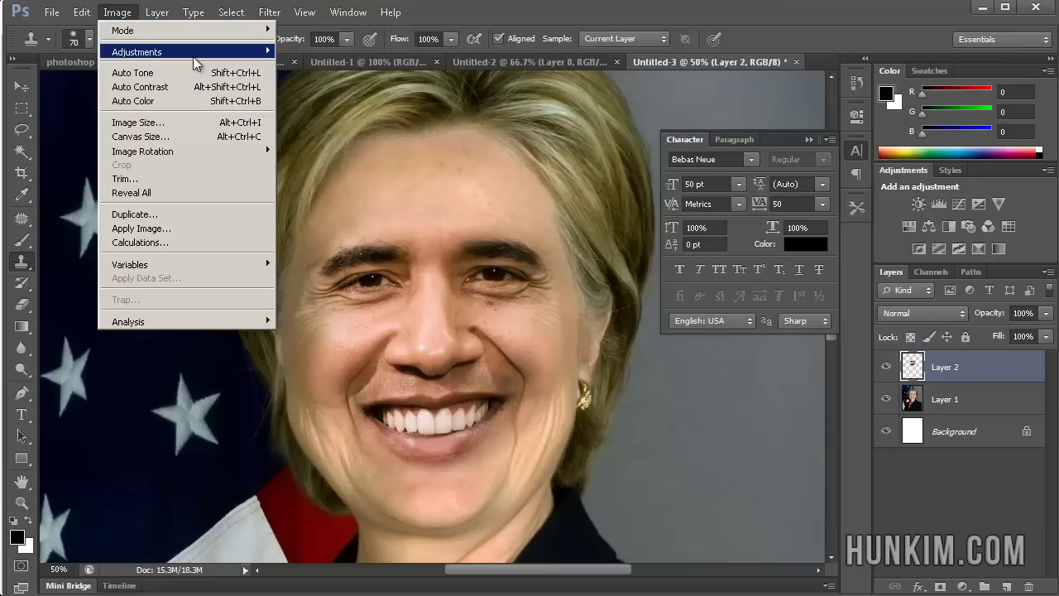
{"action": "mouse_move", "coordinate": [193, 58]}
{"action": "left_click", "coordinate": [377, 129]}
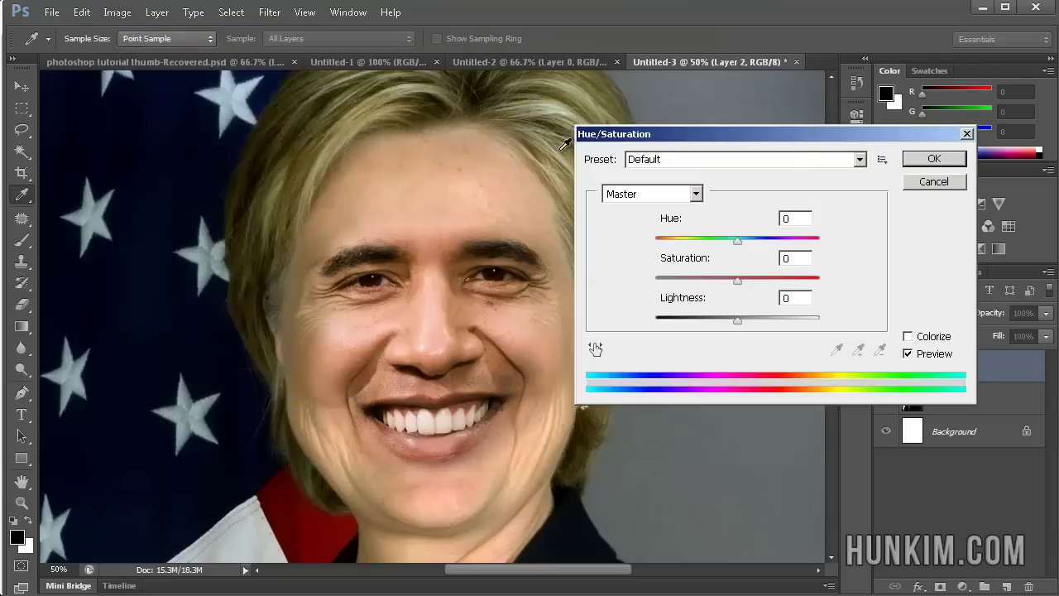
{"action": "mouse_move", "coordinate": [739, 246]}
{"action": "left_mouse_down"}
{"action": "mouse_move", "coordinate": [716, 246]}
{"action": "mouse_move", "coordinate": [743, 241]}
{"action": "left_mouse_up"}
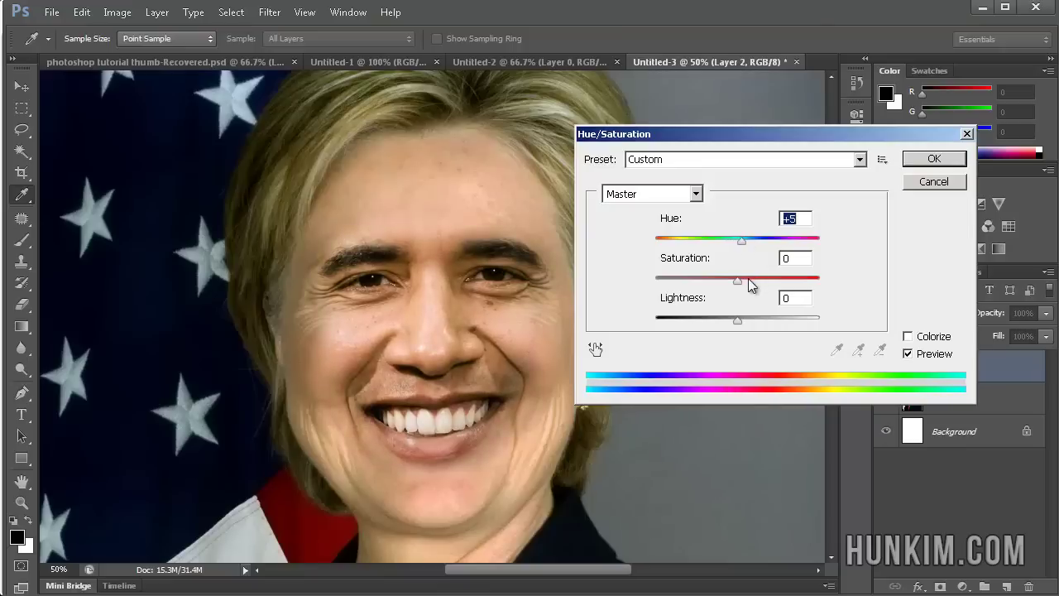
{"action": "mouse_move", "coordinate": [740, 286]}
{"action": "left_mouse_down"}
{"action": "mouse_move", "coordinate": [710, 285]}
{"action": "mouse_move", "coordinate": [730, 281]}
{"action": "left_mouse_up"}
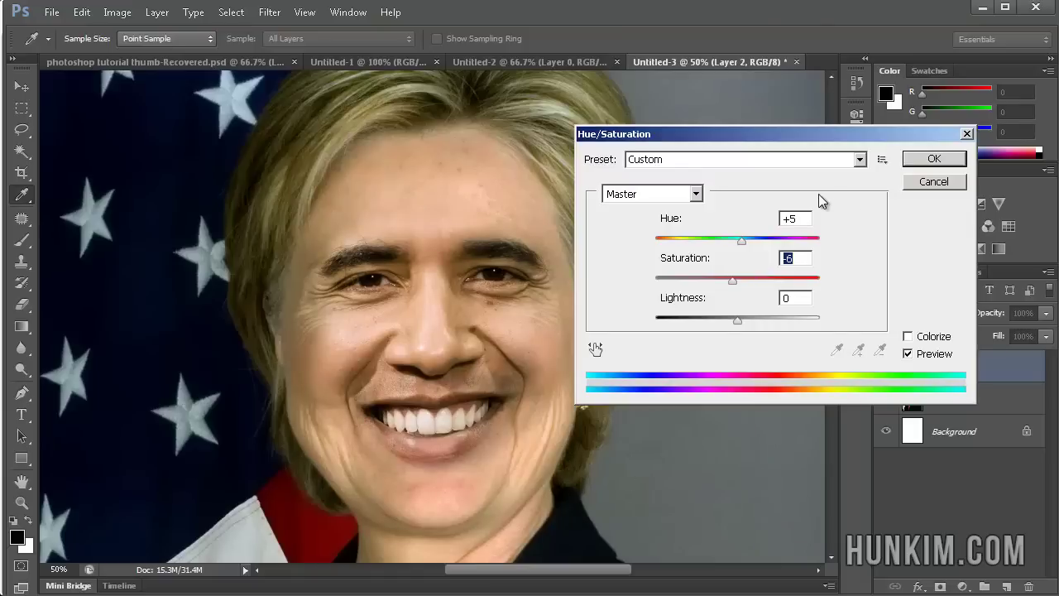
{"action": "left_click_drag", "start_coordinate": [740, 325], "coordinate": [699, 331]}
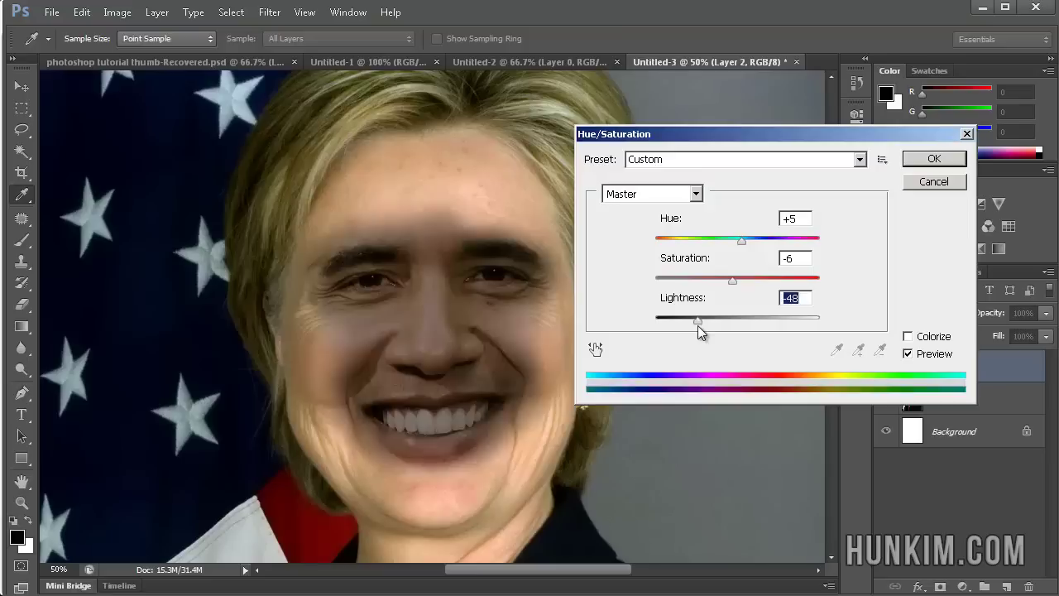
{"action": "type", "text": "0"}
{"action": "left_click", "coordinate": [933, 159]}
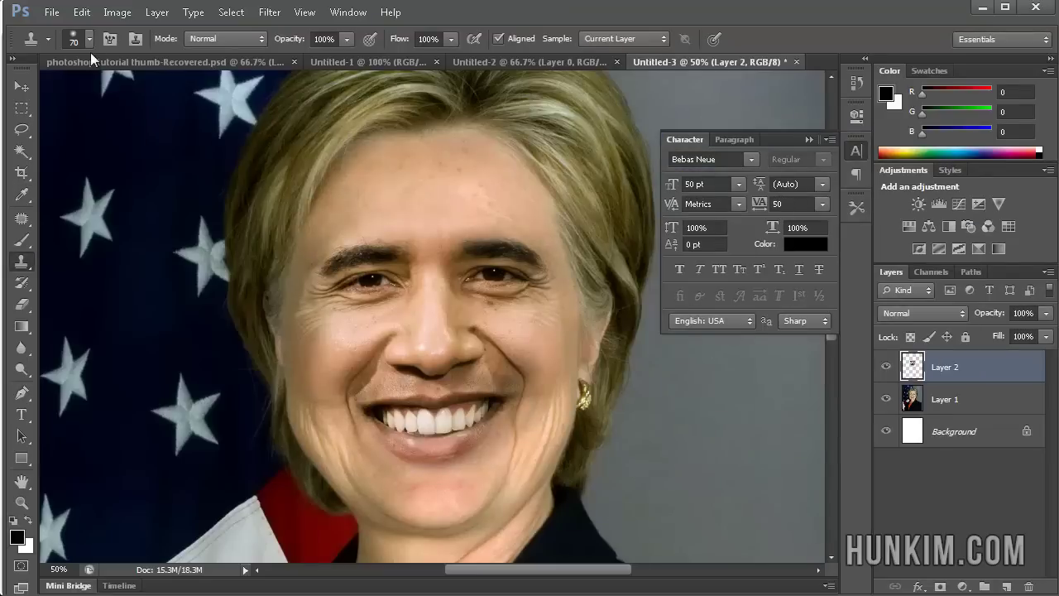
Apply Levels with input levels 0 and 254, then collapse the floating Character panel.
{"action": "left_click", "coordinate": [114, 14]}
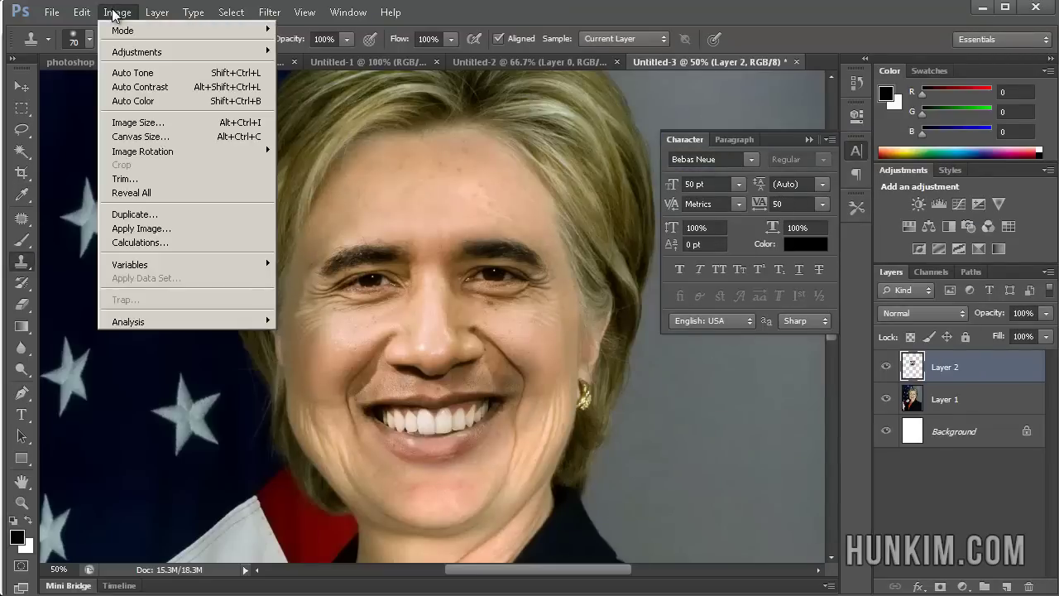
{"action": "mouse_move", "coordinate": [199, 58]}
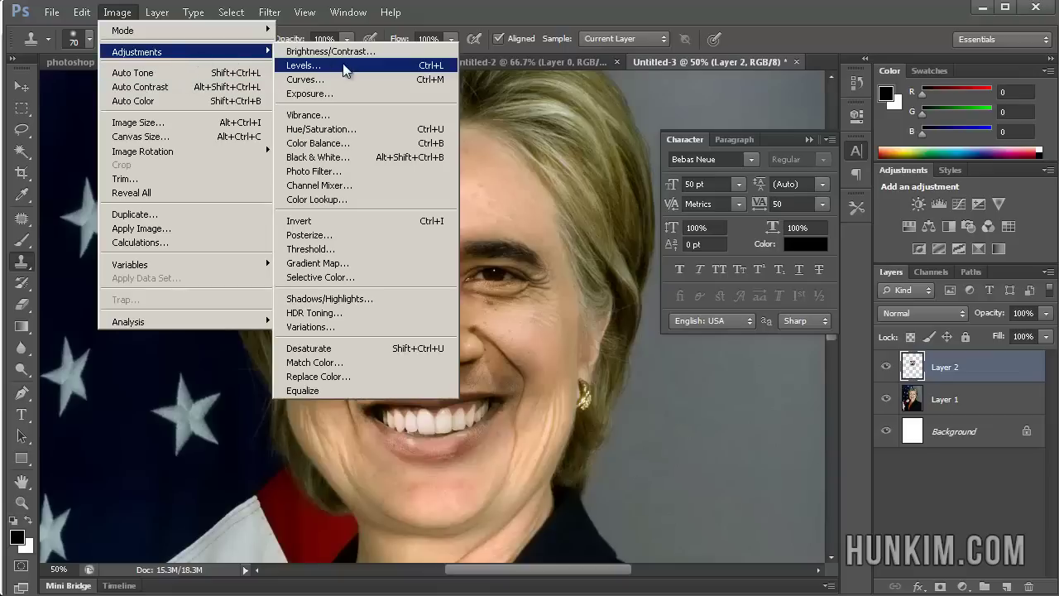
{"action": "left_click", "coordinate": [388, 65]}
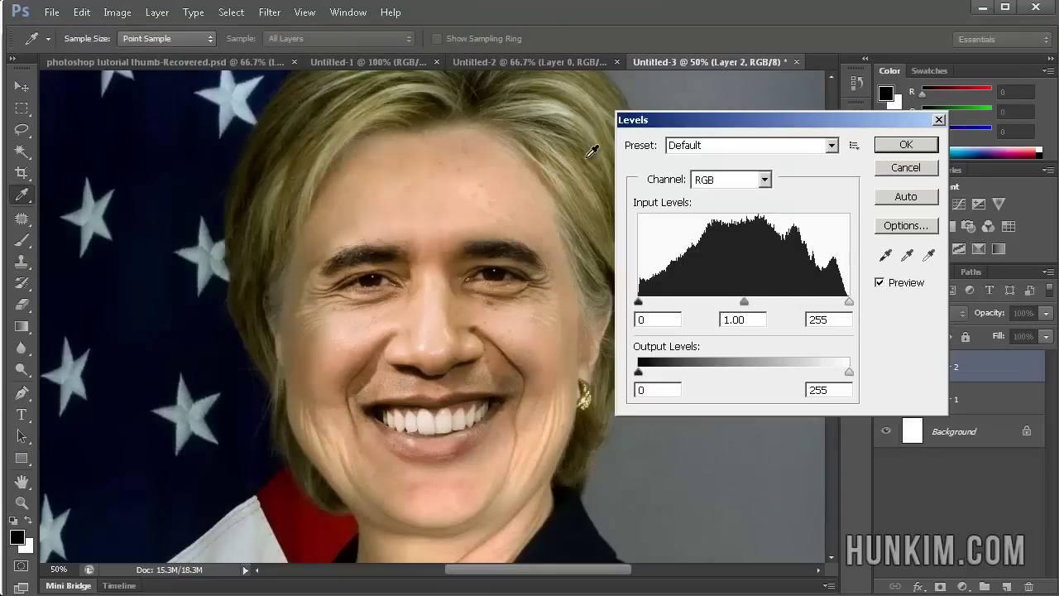
{"action": "left_click_drag", "start_coordinate": [641, 308], "coordinate": [620, 303]}
{"action": "mouse_move", "coordinate": [849, 304]}
{"action": "left_mouse_down"}
{"action": "mouse_move", "coordinate": [768, 315]}
{"action": "mouse_move", "coordinate": [885, 311]}
{"action": "mouse_move", "coordinate": [834, 320]}
{"action": "mouse_move", "coordinate": [853, 321]}
{"action": "left_mouse_up"}
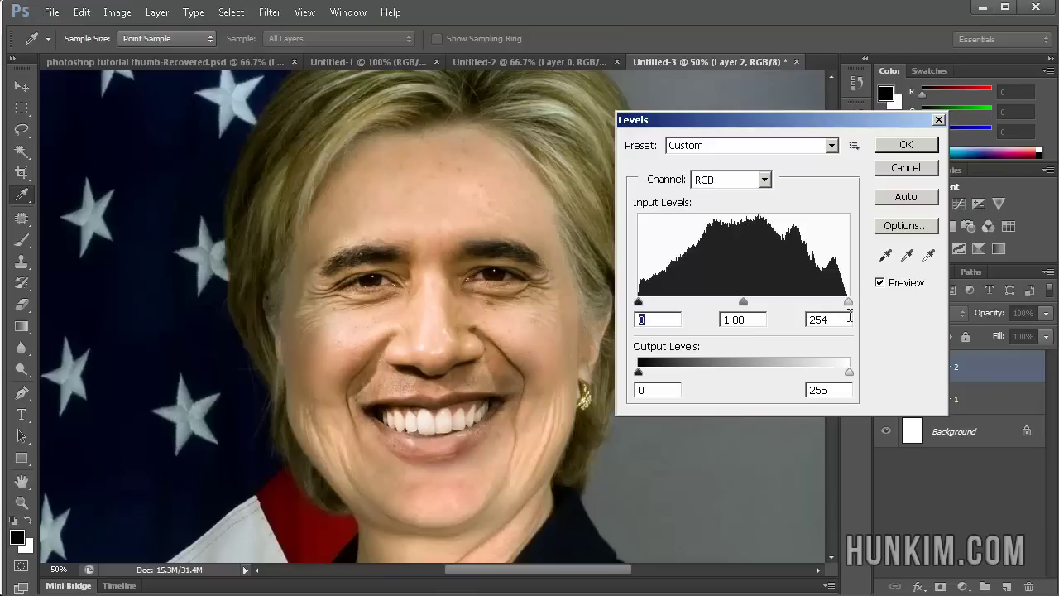
{"action": "left_click", "coordinate": [929, 144]}
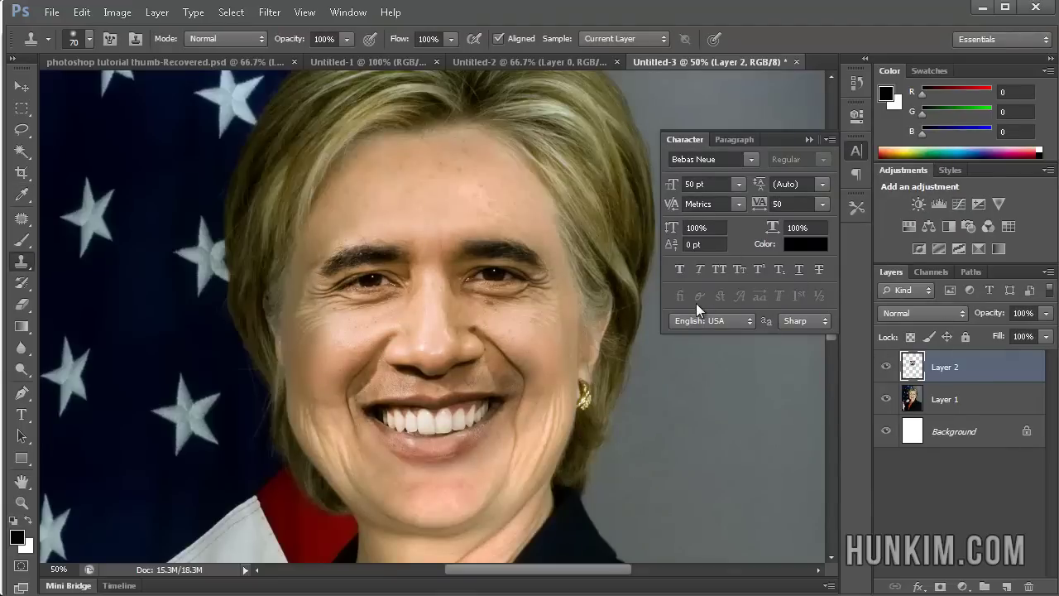
{"action": "left_click", "coordinate": [815, 137]}
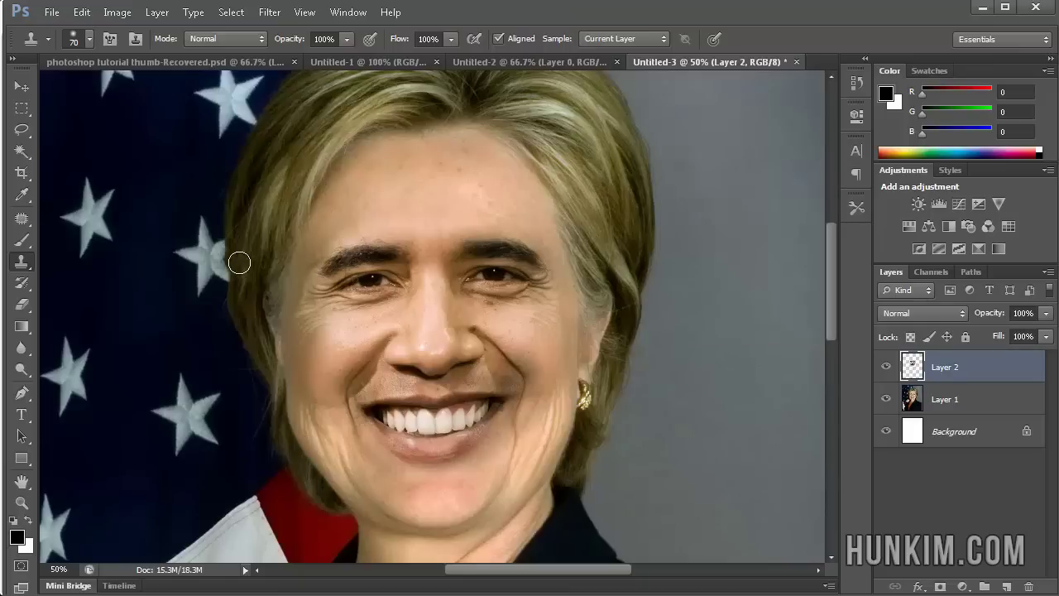